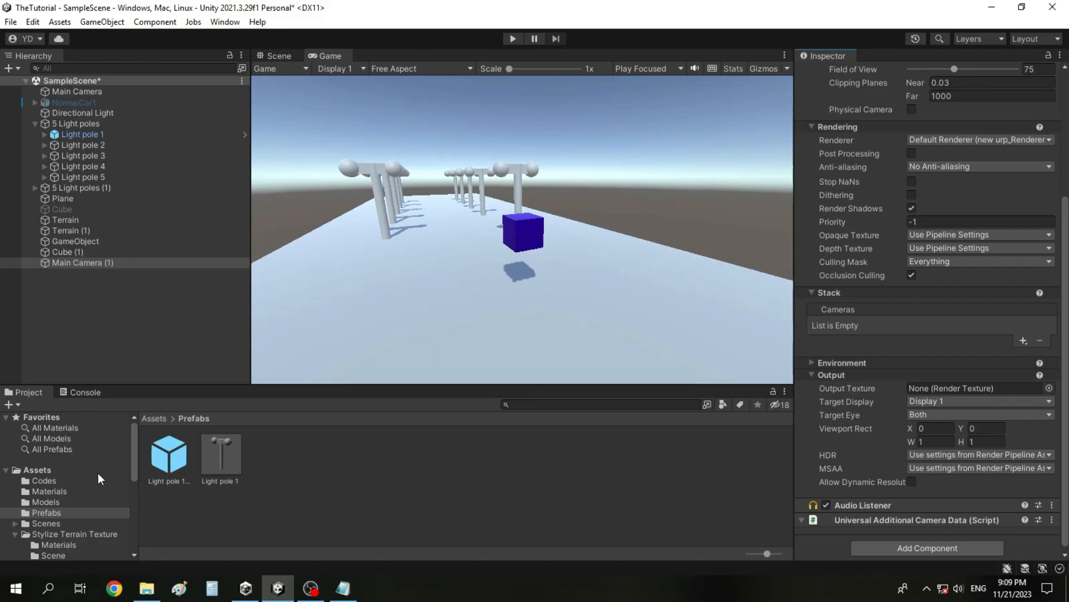
Create a new folder named Textures inside the Assets folder.
left_click(98, 472)
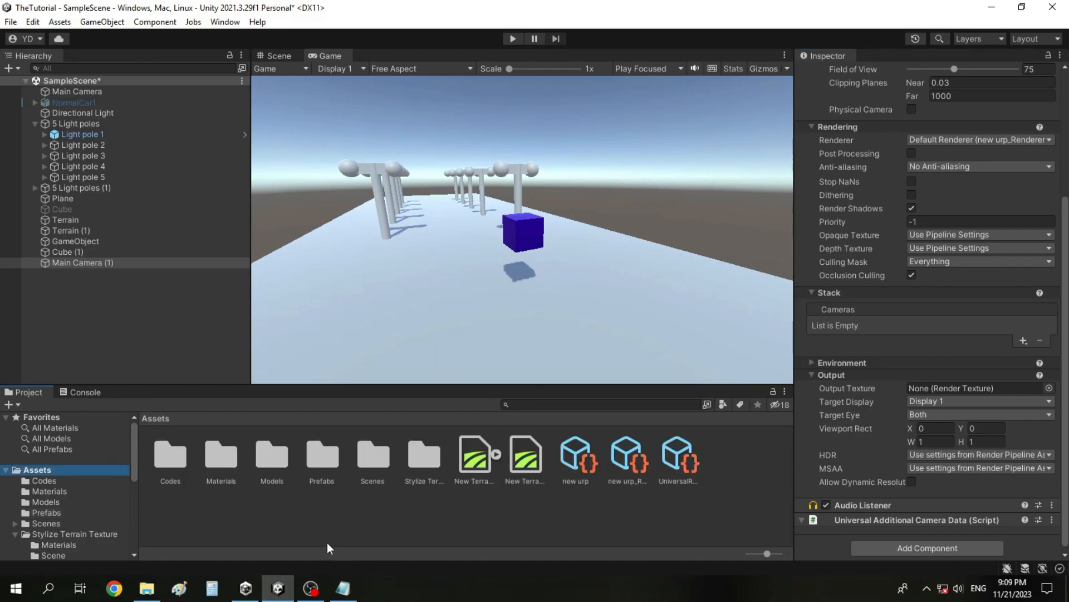
right_click(343, 523)
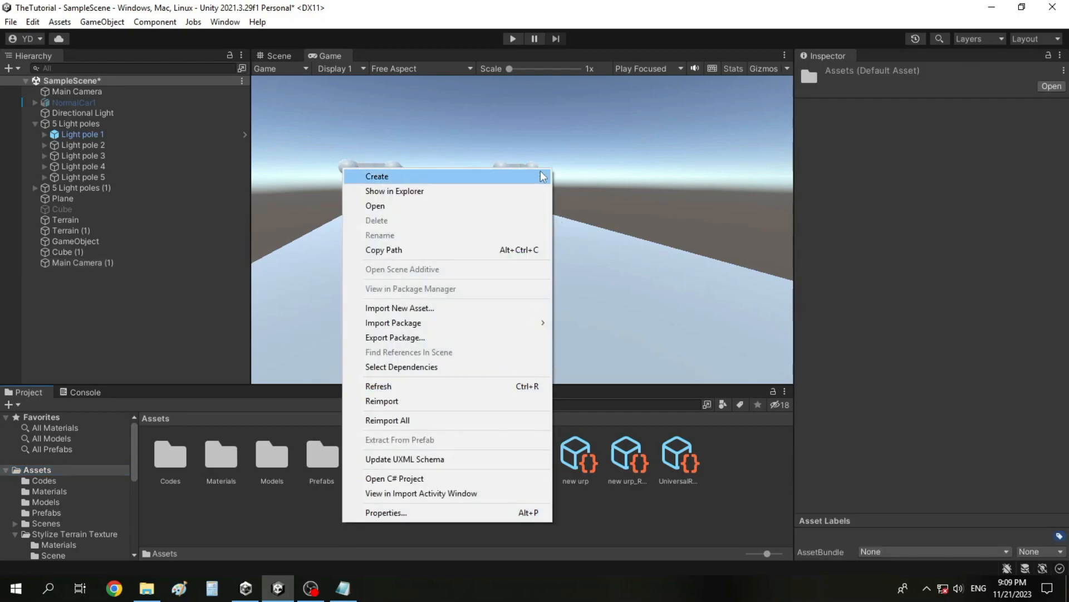
mouse_move(545, 176)
left_click(668, 25)
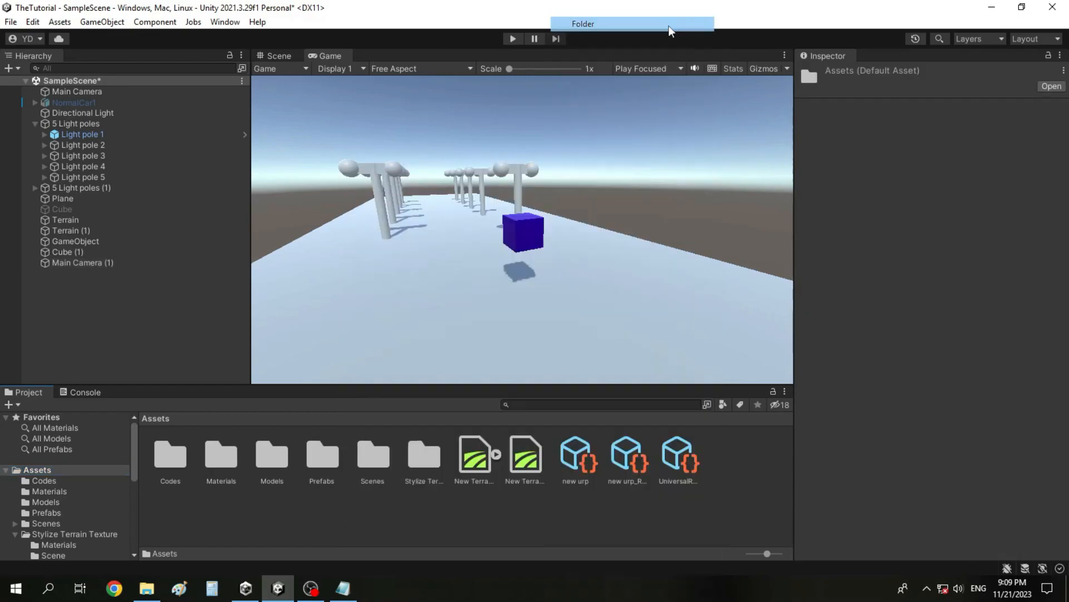
type("Tex")
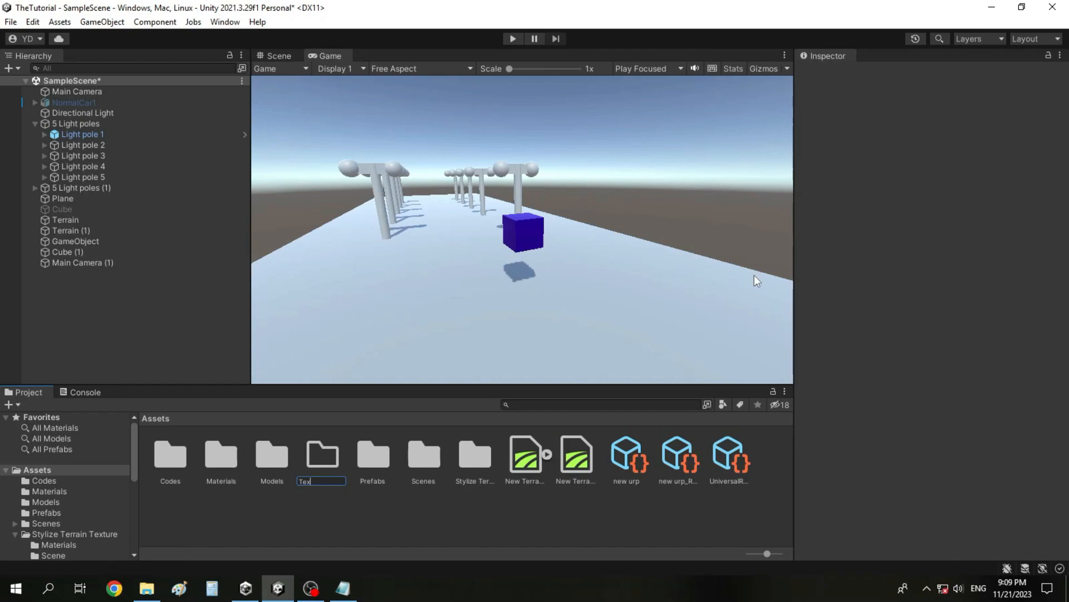
type("tures")
key("Return")
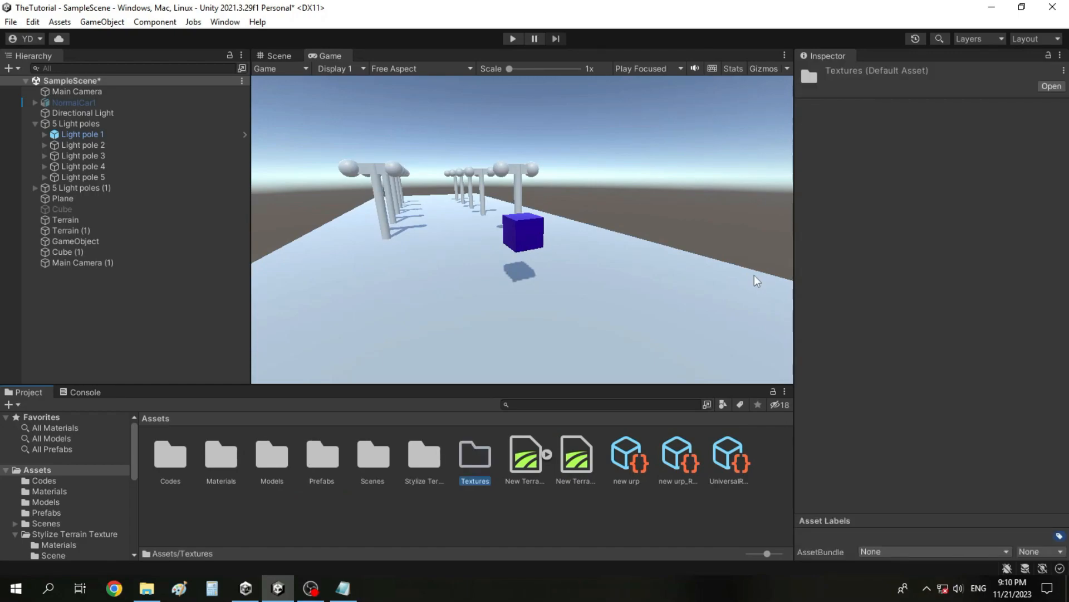
Create a Render Texture inside the Textures folder and name it CamTexture.
double_click(485, 458)
right_click(350, 457)
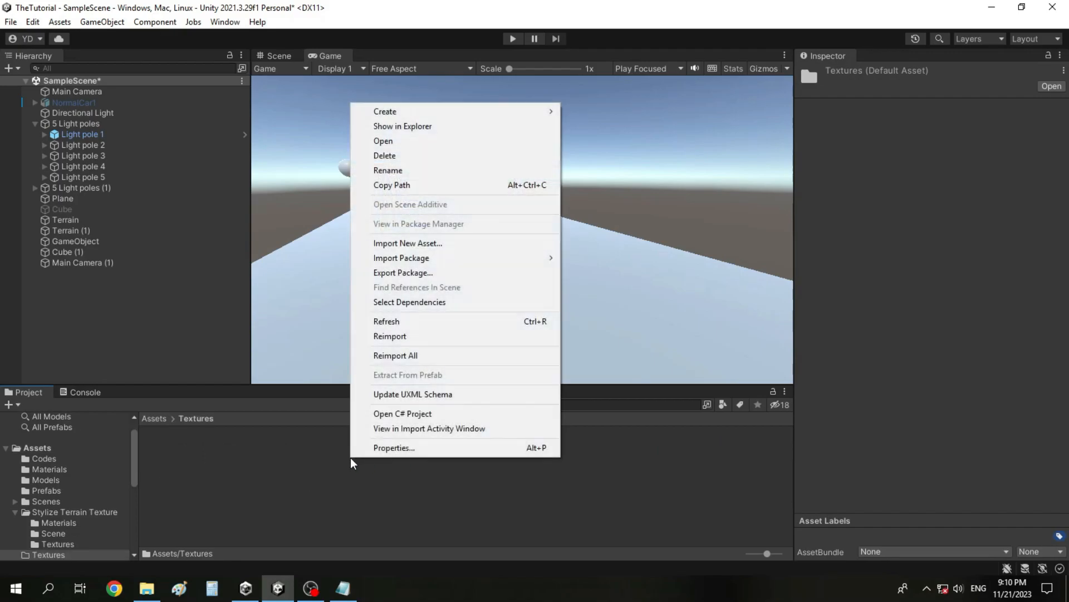
mouse_move(545, 106)
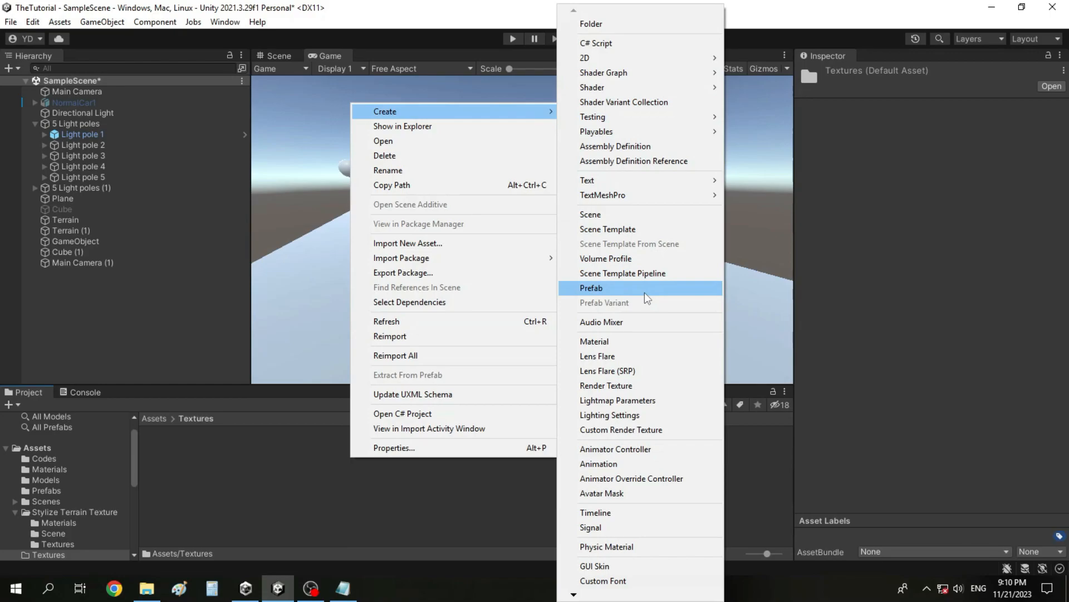
left_click(645, 393)
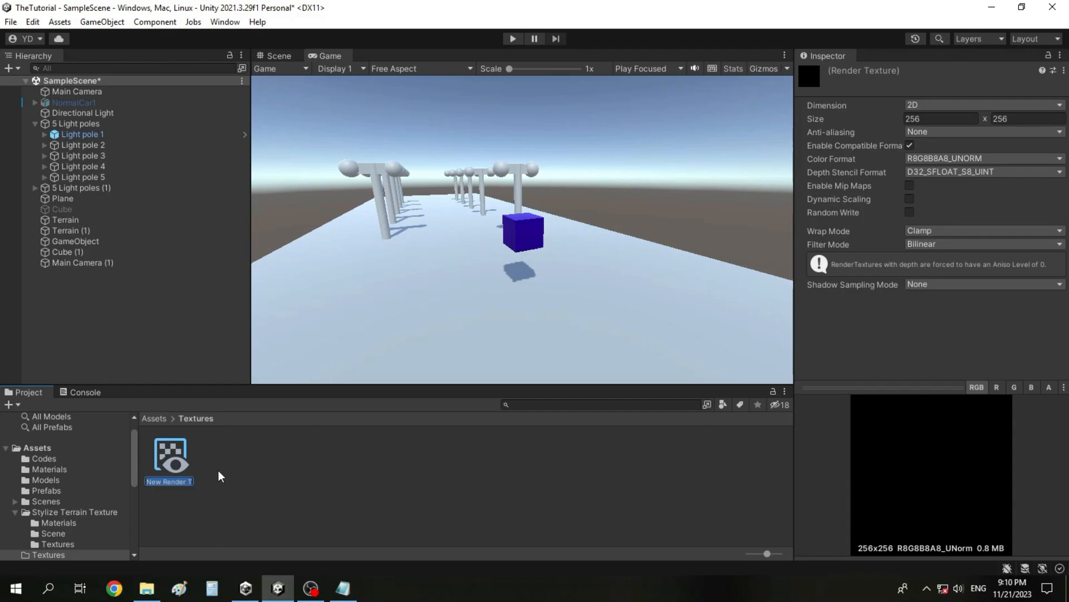
key("Return")
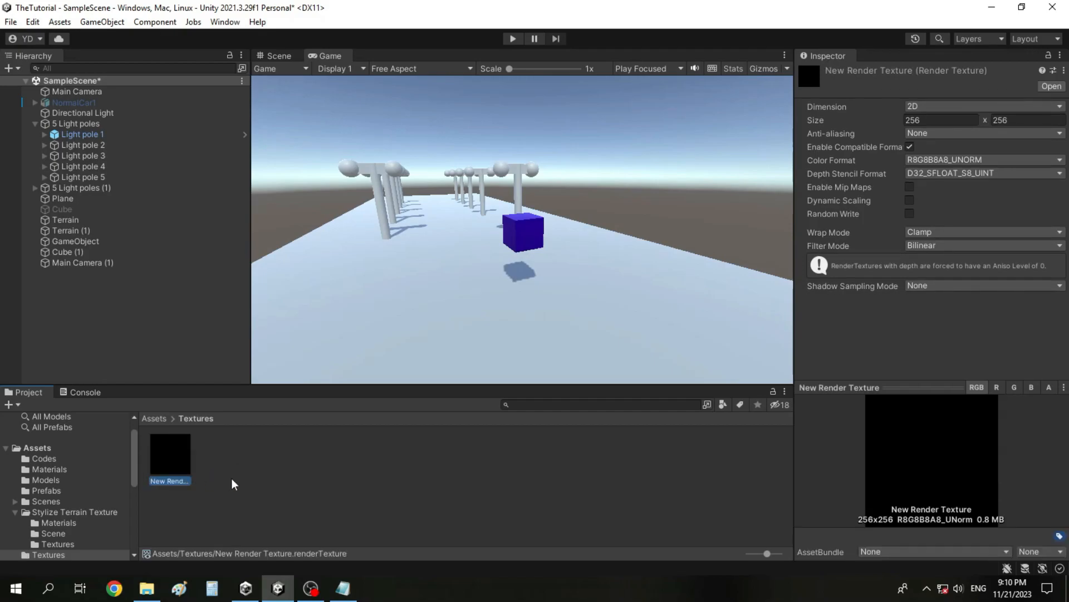
key("F2")
type("CamTex")
key("Return")
Move Main Camera (1) along the X axis to position 18.9.
left_click(93, 262)
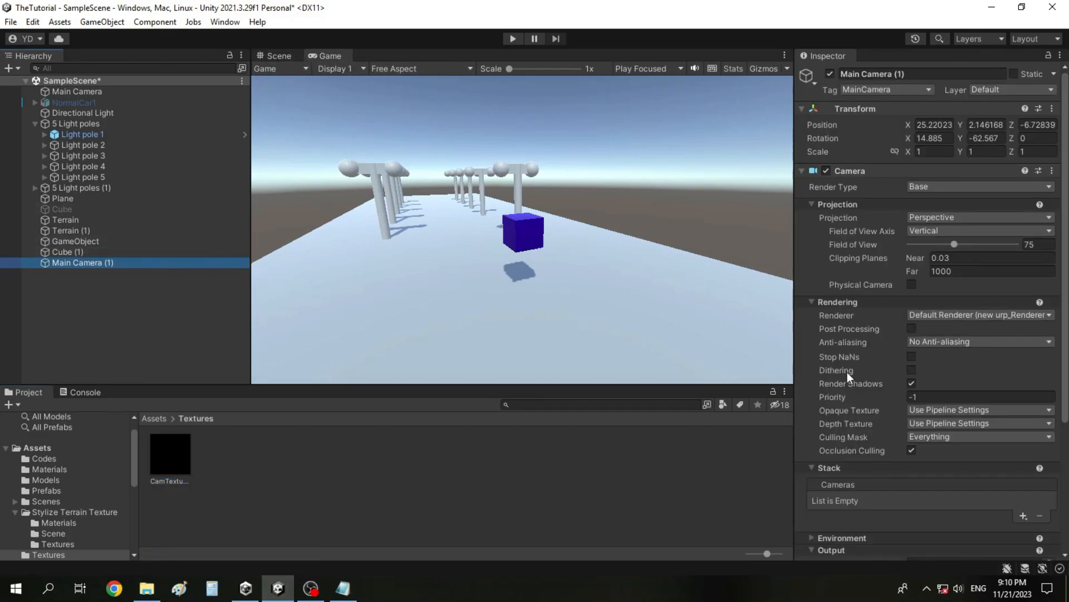
scroll(847, 372, "down", 5)
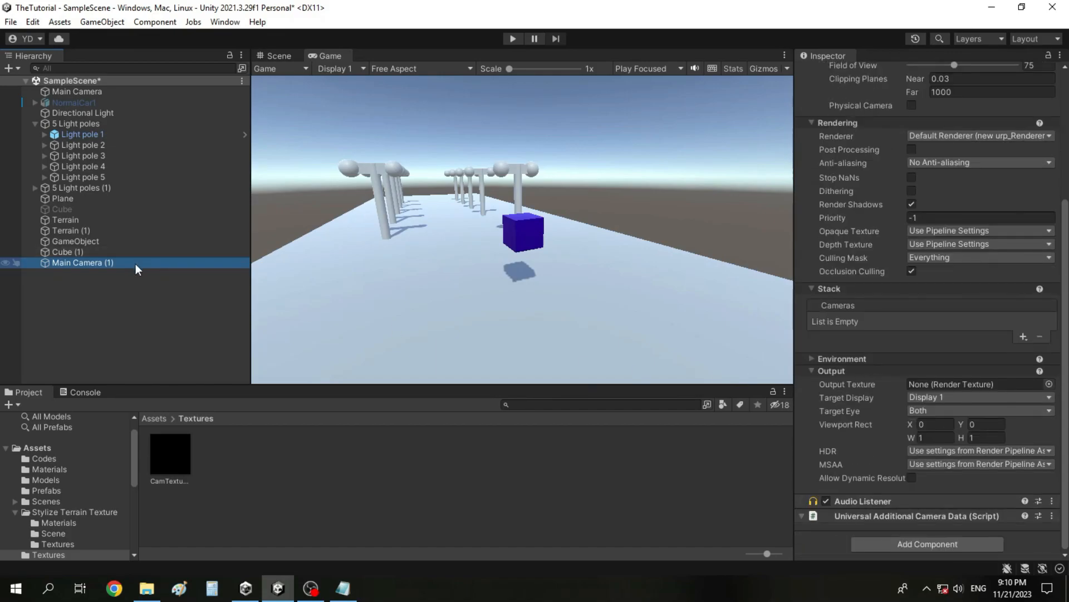
left_click(284, 54)
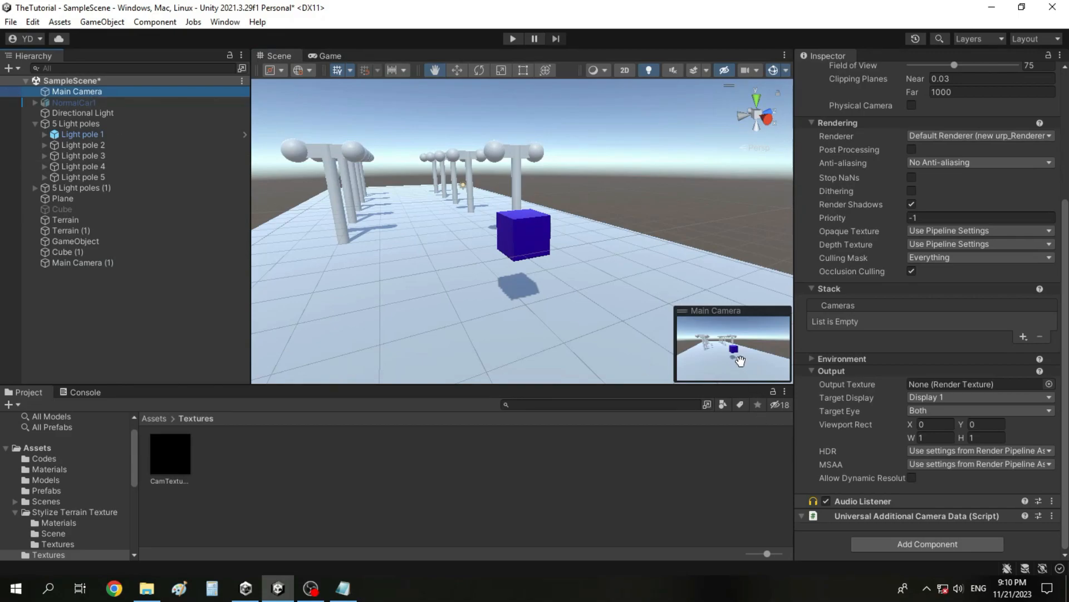
left_click(140, 263)
scroll(947, 268, "up", 5)
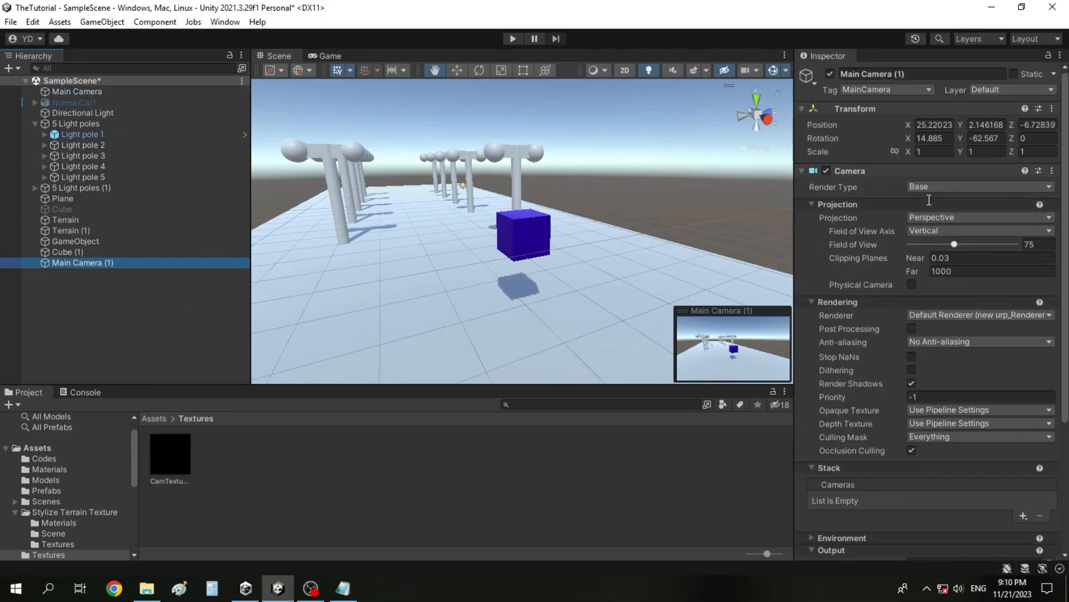
left_click_drag(910, 125, 884, 140)
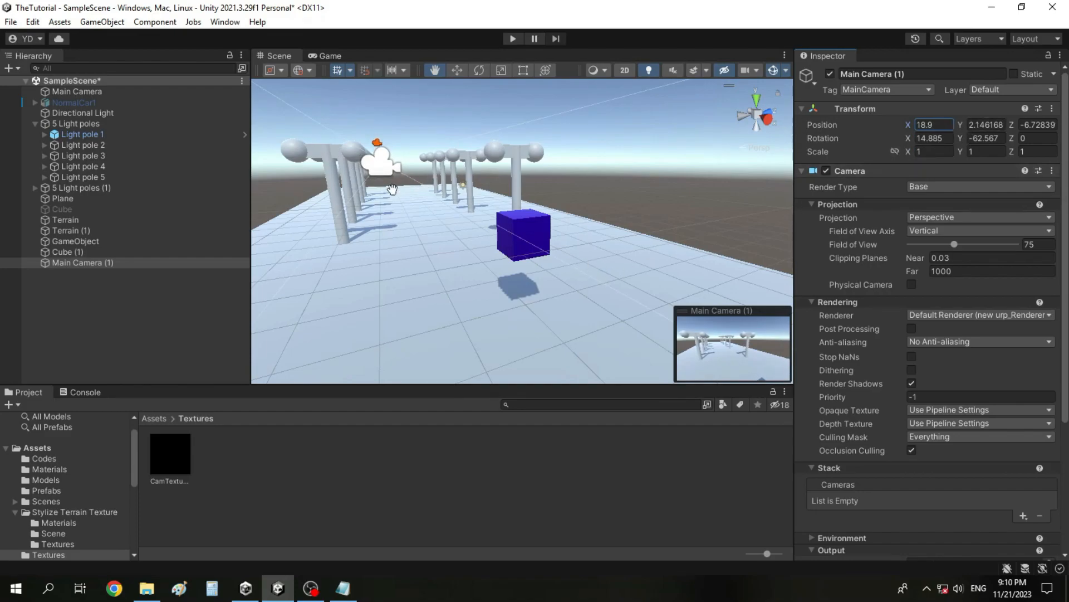
Align Main Camera (1) with a scene view that faces the rows of light poles from the side of the plane.
scroll(444, 214, "down", 5)
left_click_drag(325, 179, 472, 189)
right_click_drag(471, 189, 650, 197)
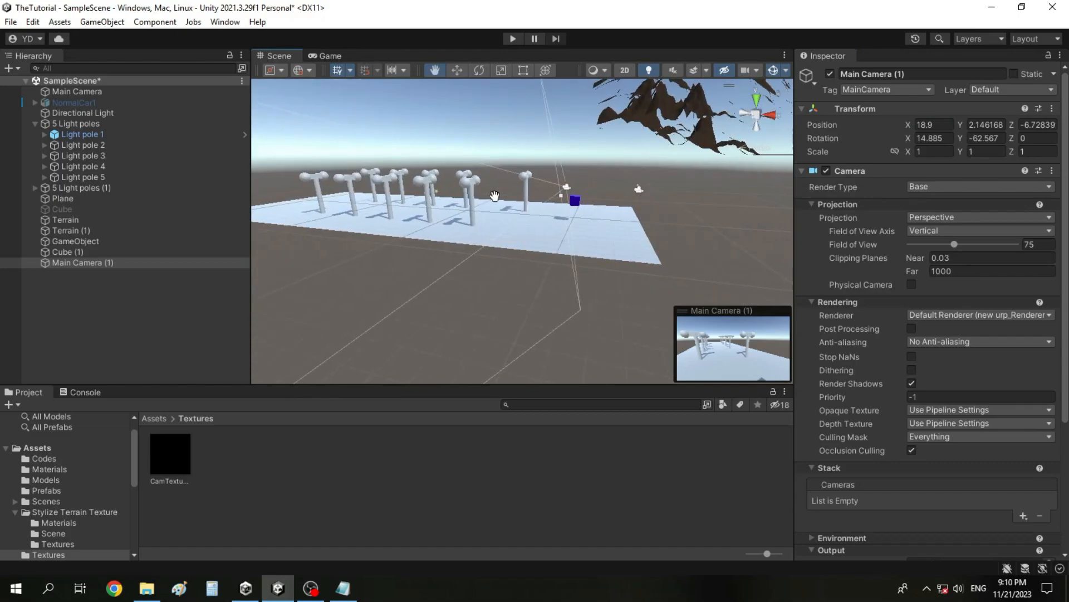
left_click_drag(496, 196, 549, 207)
left_click_drag(674, 190, 368, 284)
mouse_move(666, 245)
left_mouse_down()
mouse_move(617, 270)
mouse_move(479, 270)
mouse_move(690, 237)
left_mouse_up()
right_click_drag(690, 237, 535, 214)
left_click_drag(535, 214, 509, 231)
scroll(611, 236, "up", 3)
scroll(612, 236, "up", 4)
left_click_drag(613, 236, 423, 218)
right_click_drag(643, 220, 589, 210)
scroll(640, 221, "down", 3)
left_click_drag(654, 225, 94, 12)
right_click_drag(645, 243, 519, 220)
scroll(567, 228, "up", 2)
left_click_drag(567, 228, 396, 223)
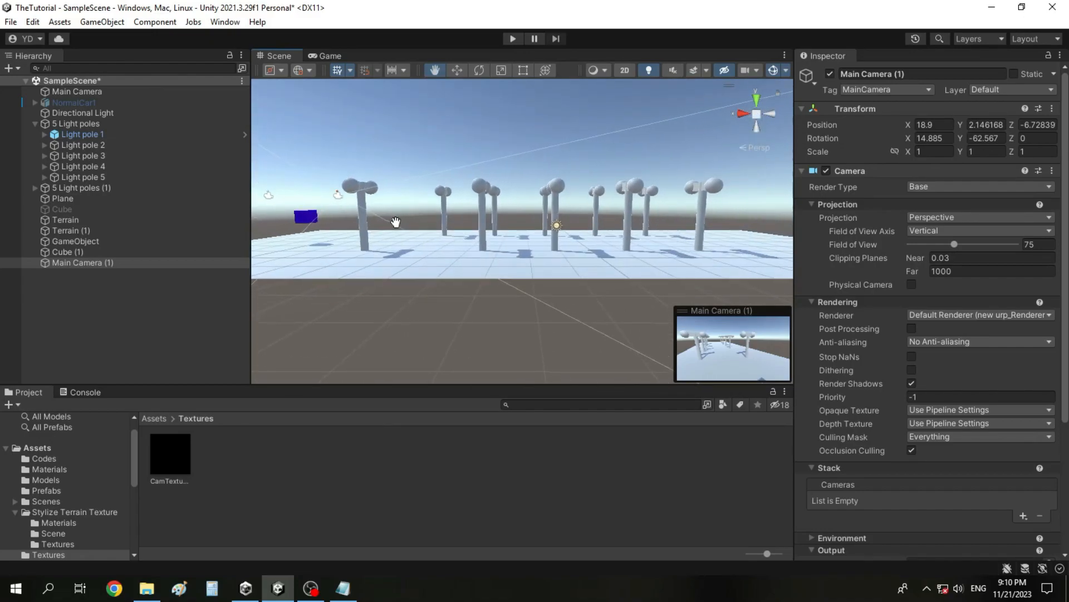
scroll(396, 256, "up", 5)
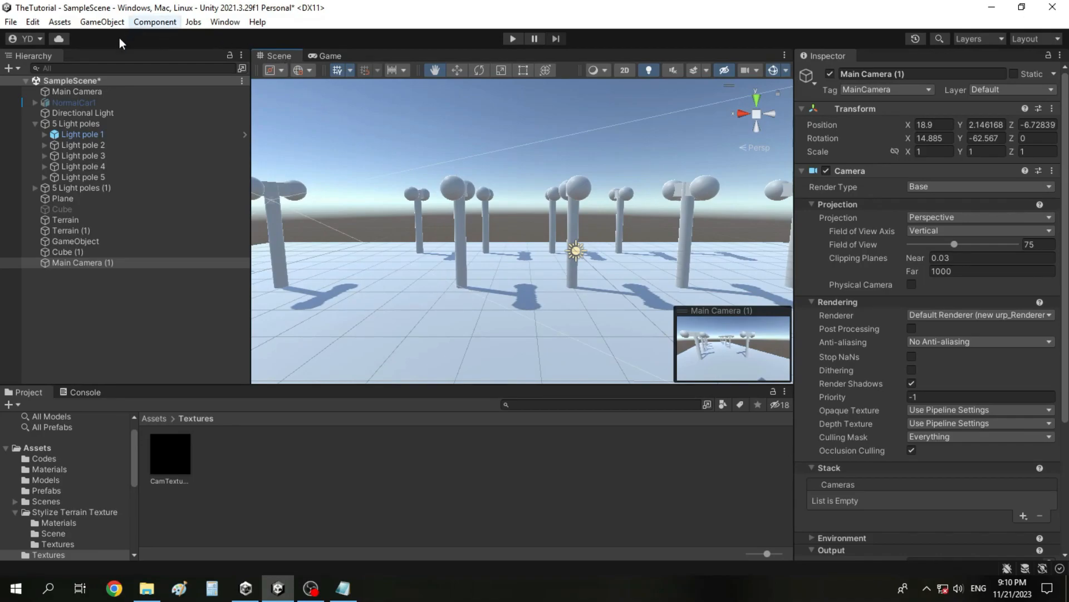
left_click(132, 262)
left_click(35, 23)
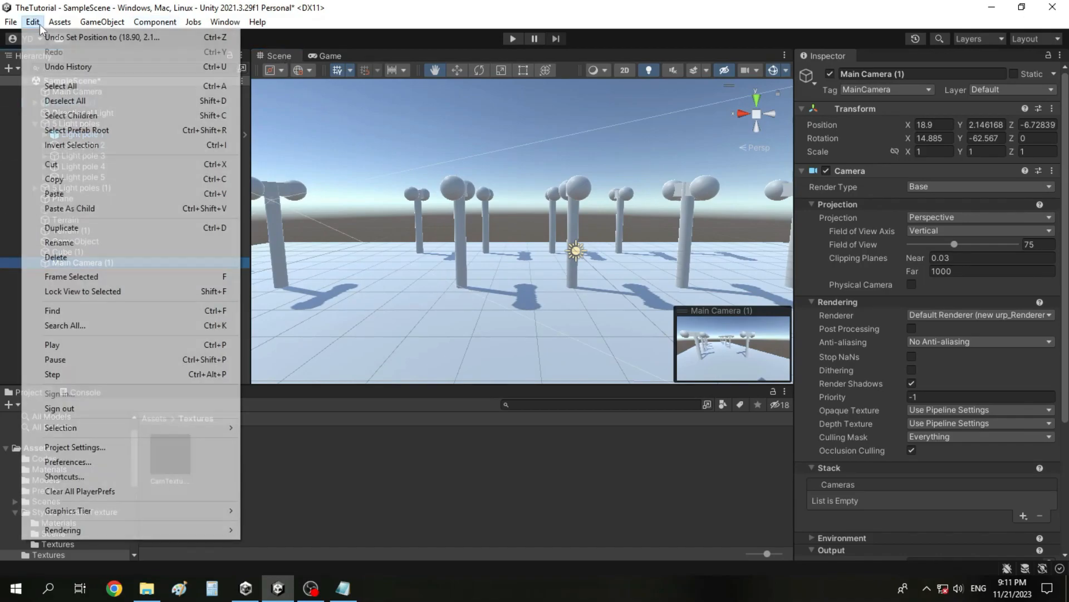
mouse_move(71, 27)
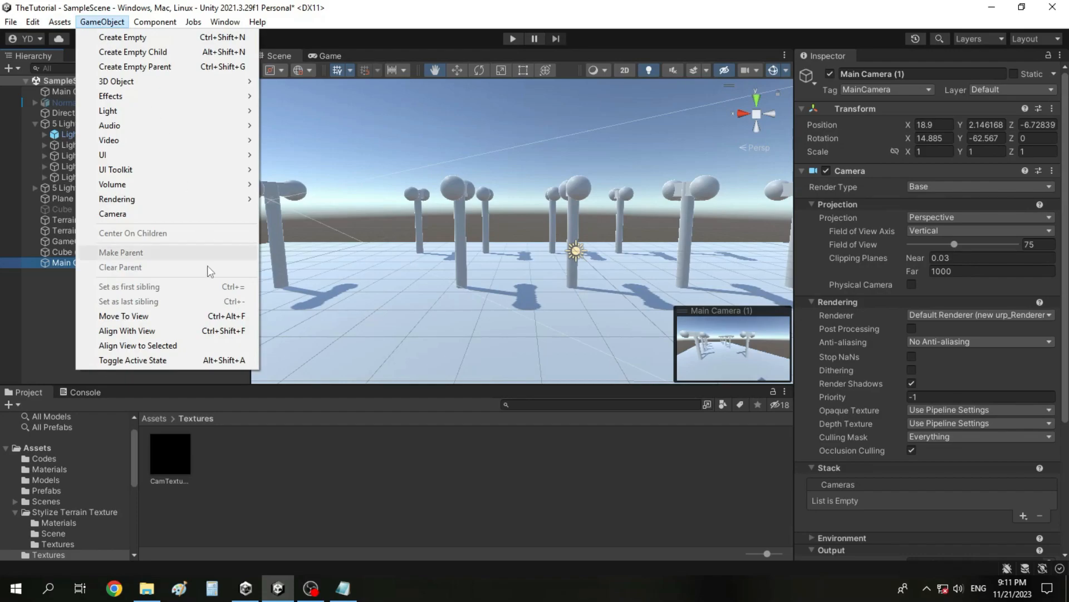
left_click(187, 331)
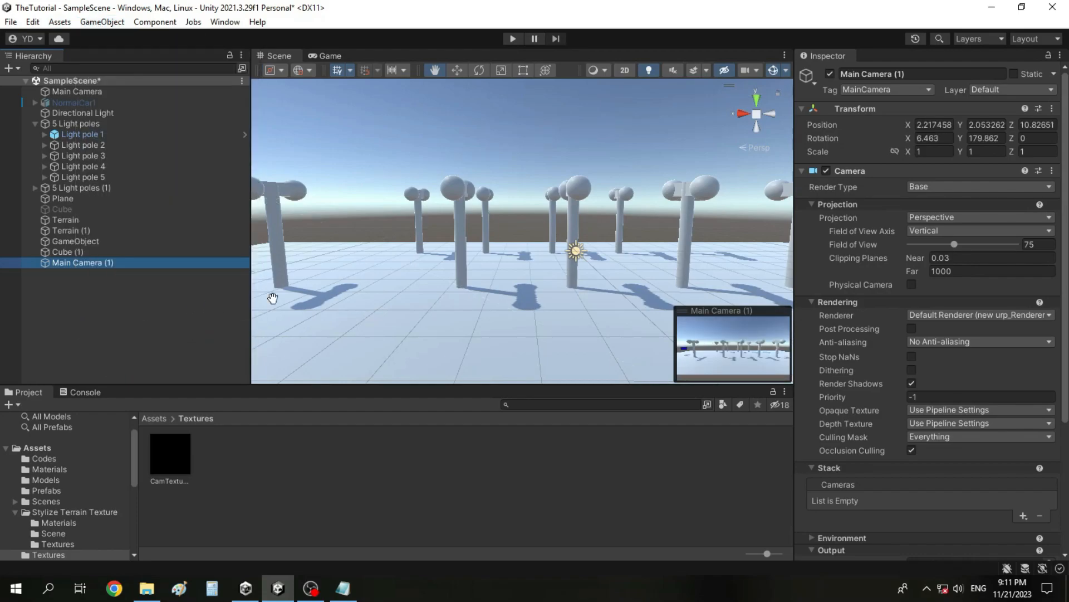
Realign Main Camera (1) with a slightly higher, upward-tilted scene view of the light poles.
left_click(106, 22)
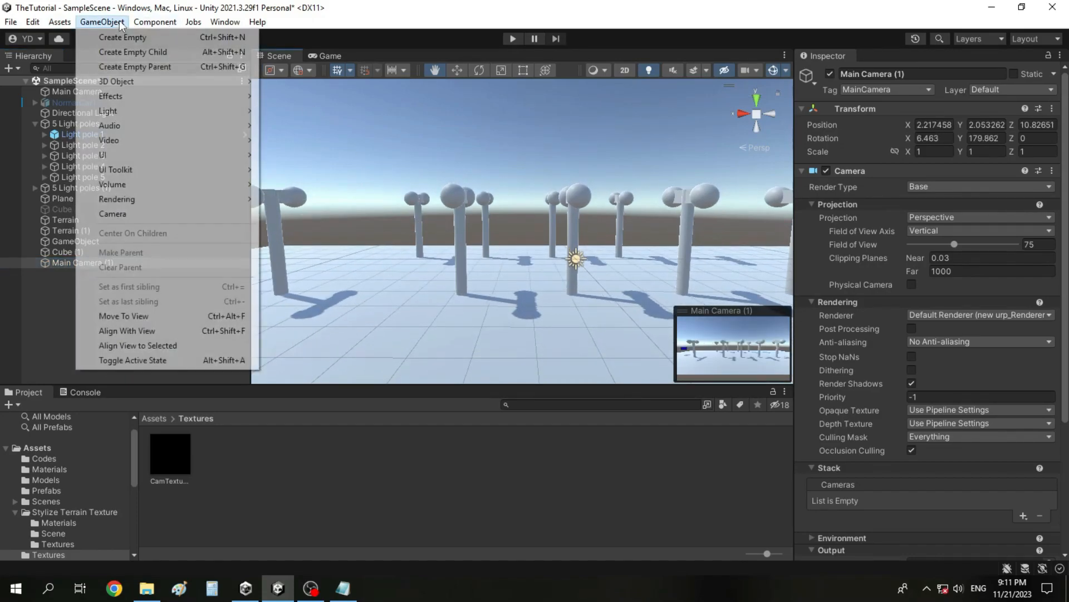
left_click(148, 331)
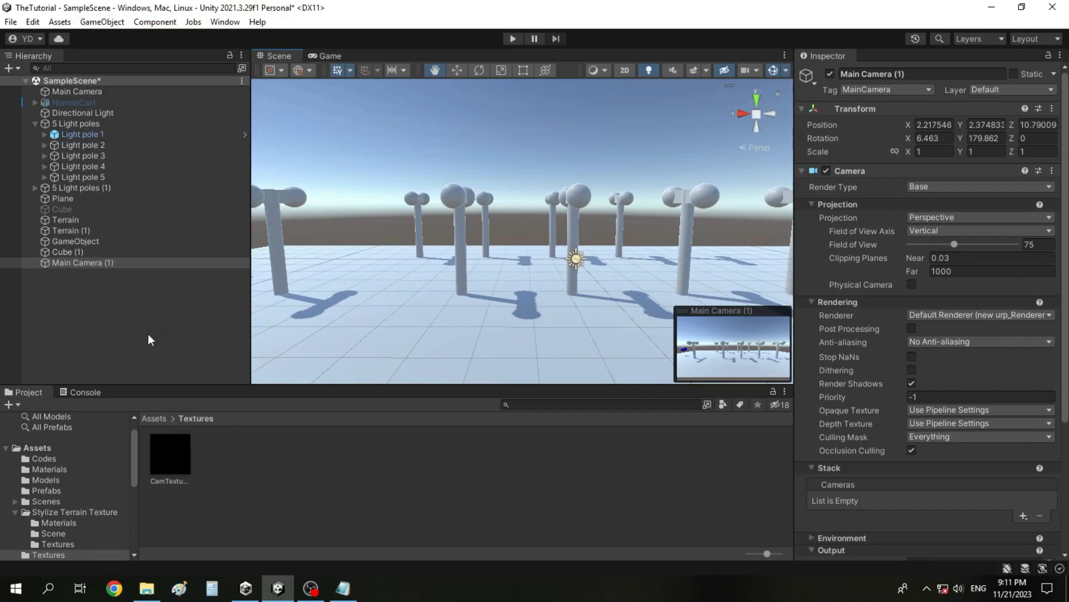
scroll(423, 161, "up", 2)
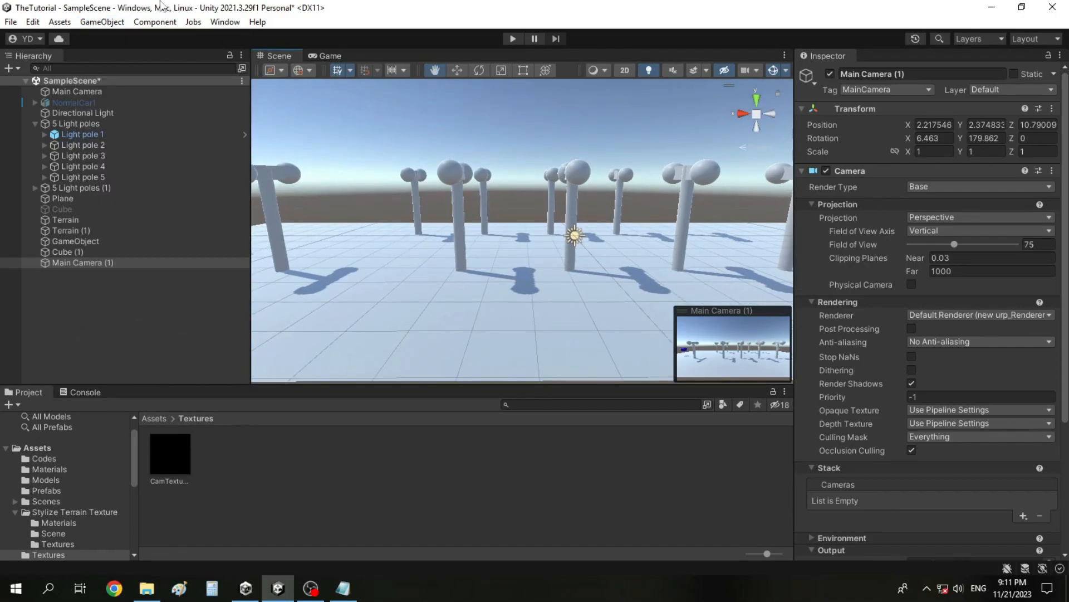
left_click(120, 22)
left_click(148, 331)
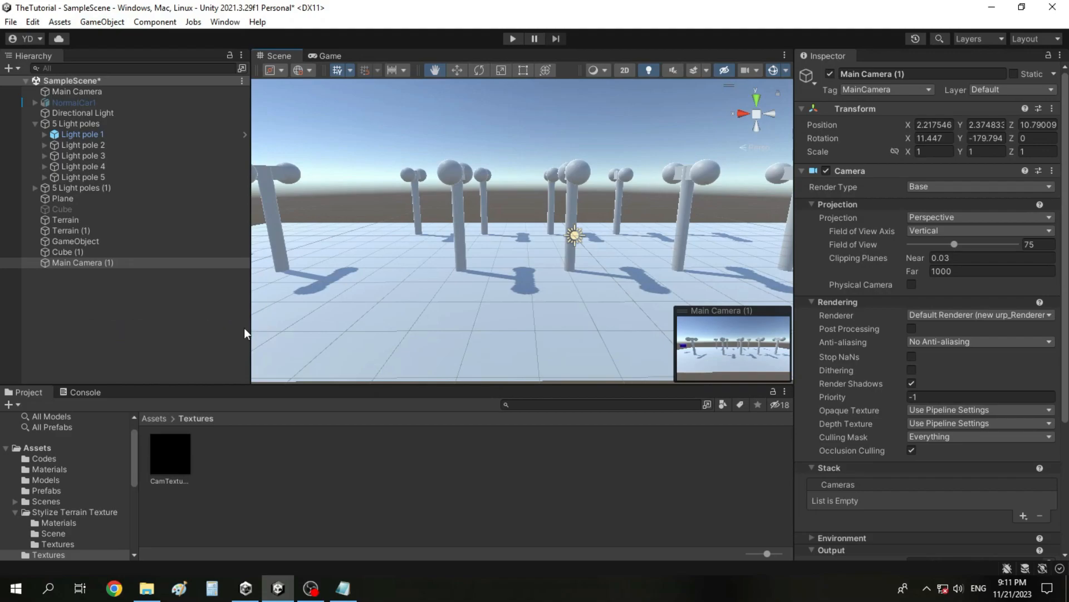
right_click_drag(407, 316, 406, 234)
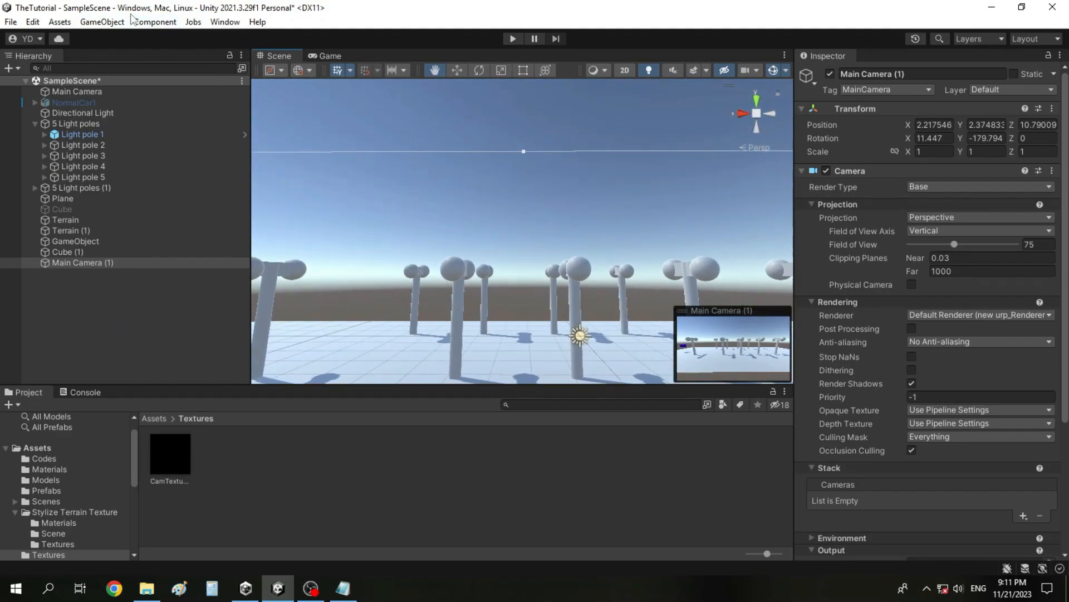
left_click(97, 23)
left_click(203, 330)
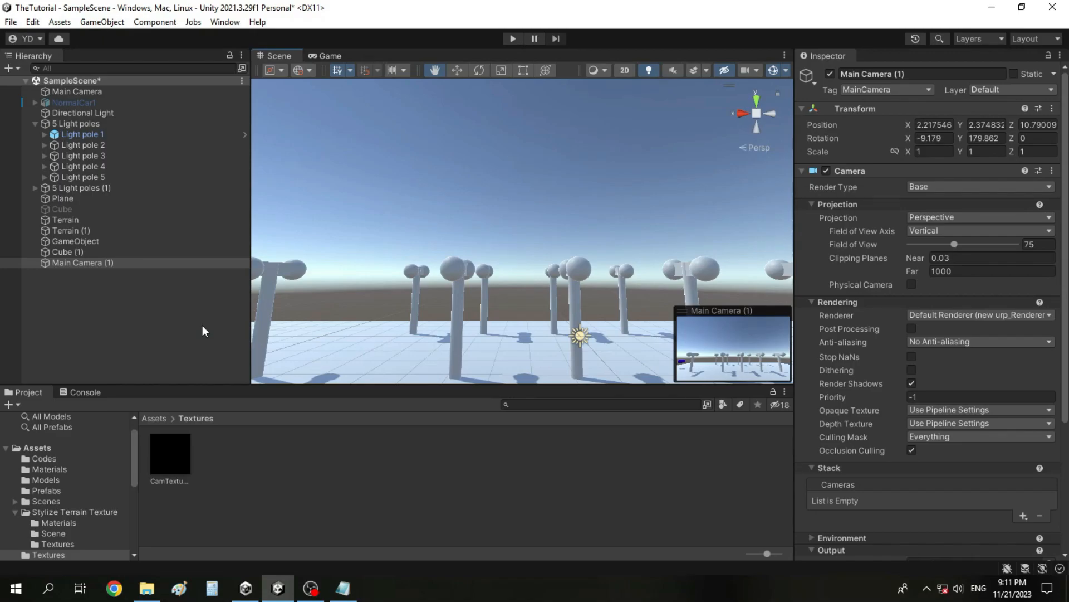
Check the rendered Game view and compare it with the original Main Camera's preview in the scene.
left_click(319, 58)
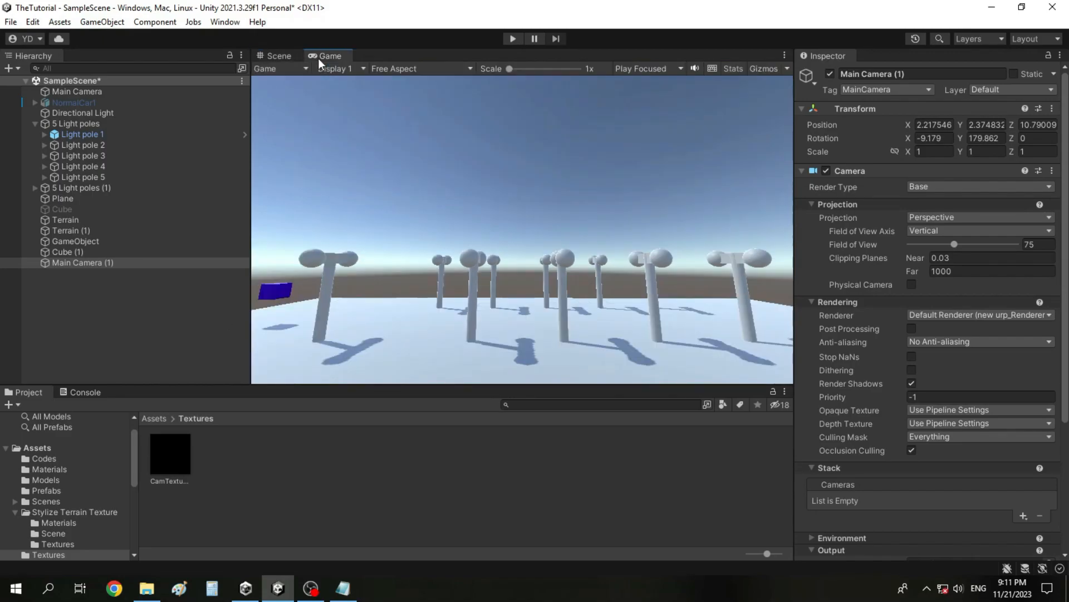
left_click(117, 95)
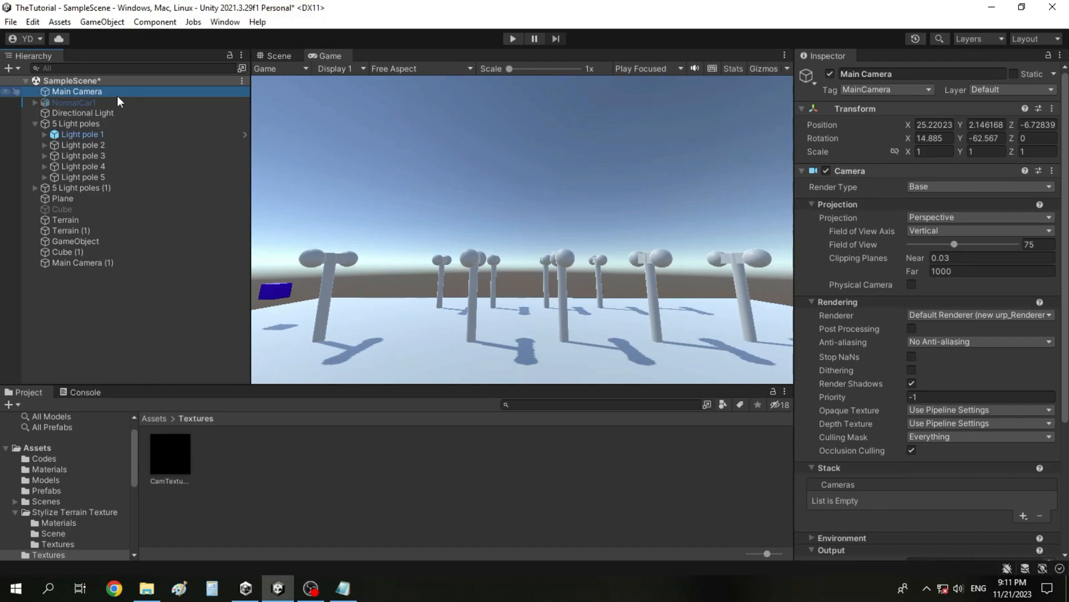
left_click(276, 56)
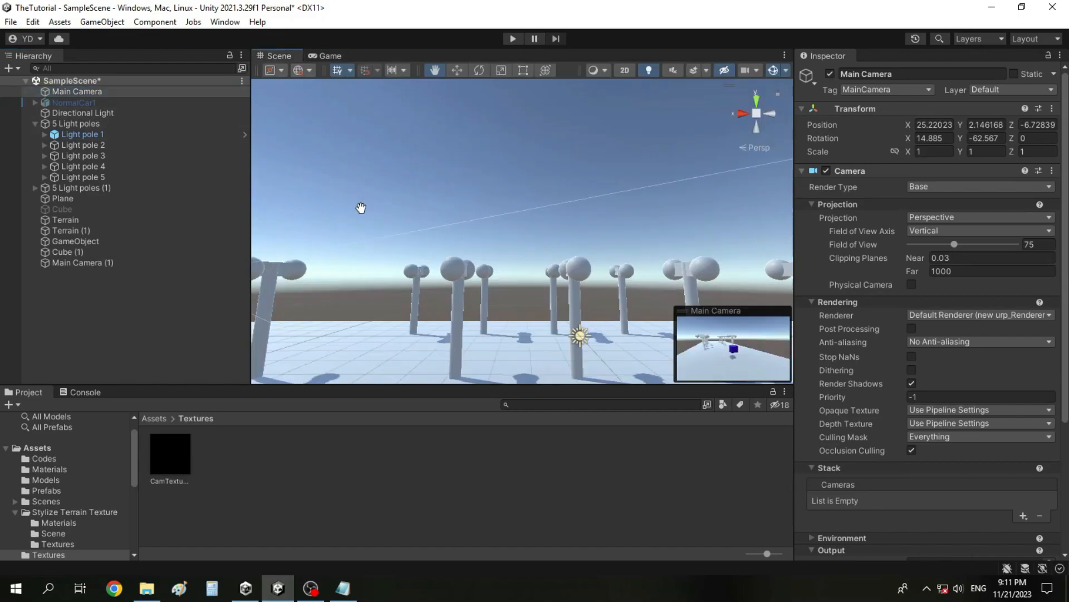
left_click_drag(349, 250, 474, 220)
Set the Render Type of Main Camera (1) to Overlay and check the result in the Game view.
left_click(136, 262)
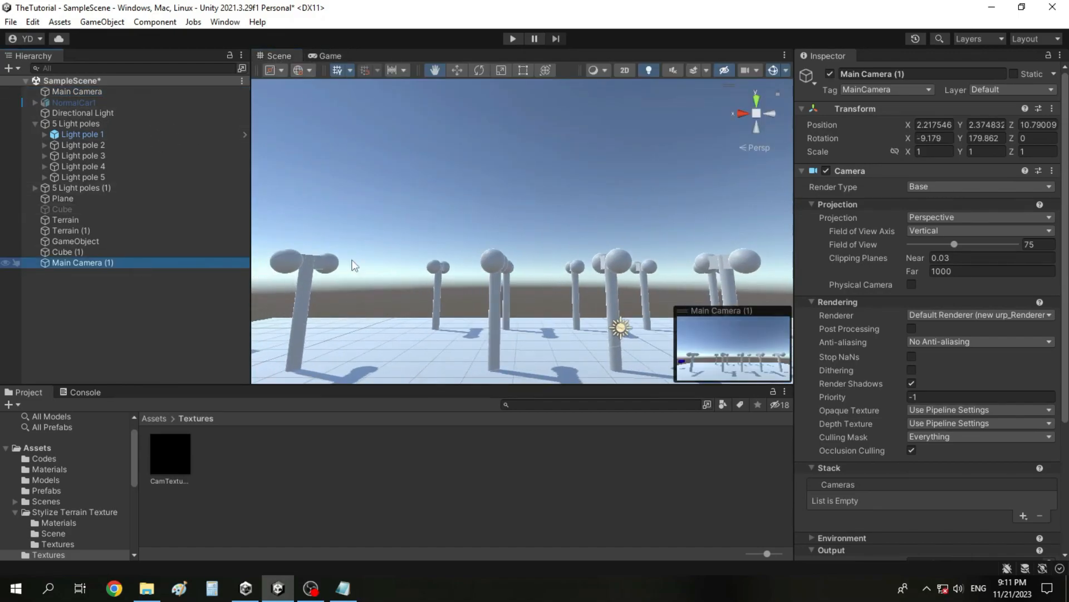
left_click(957, 188)
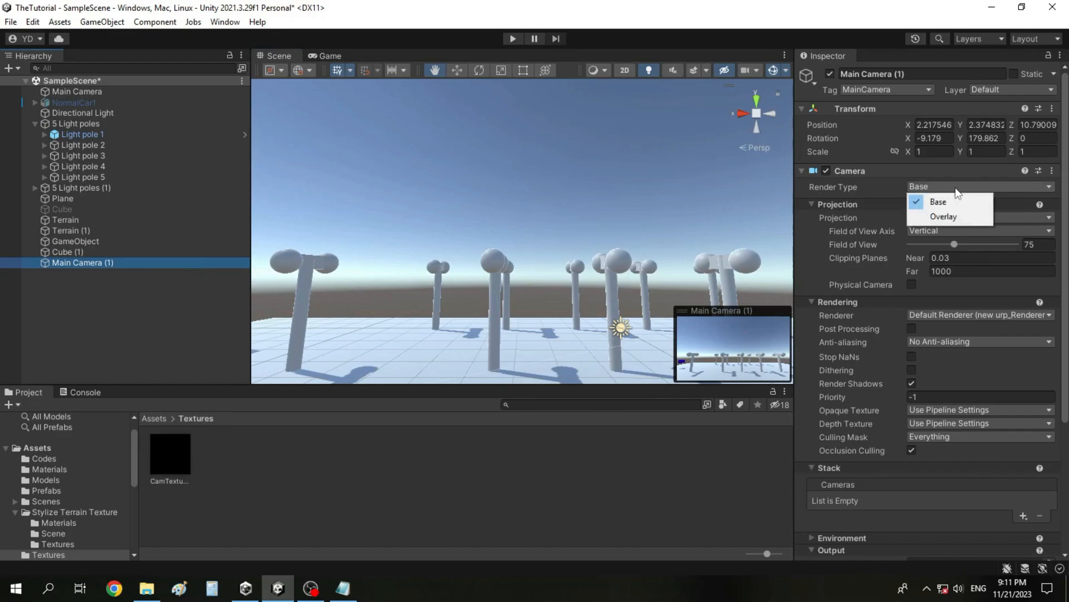
left_click(956, 216)
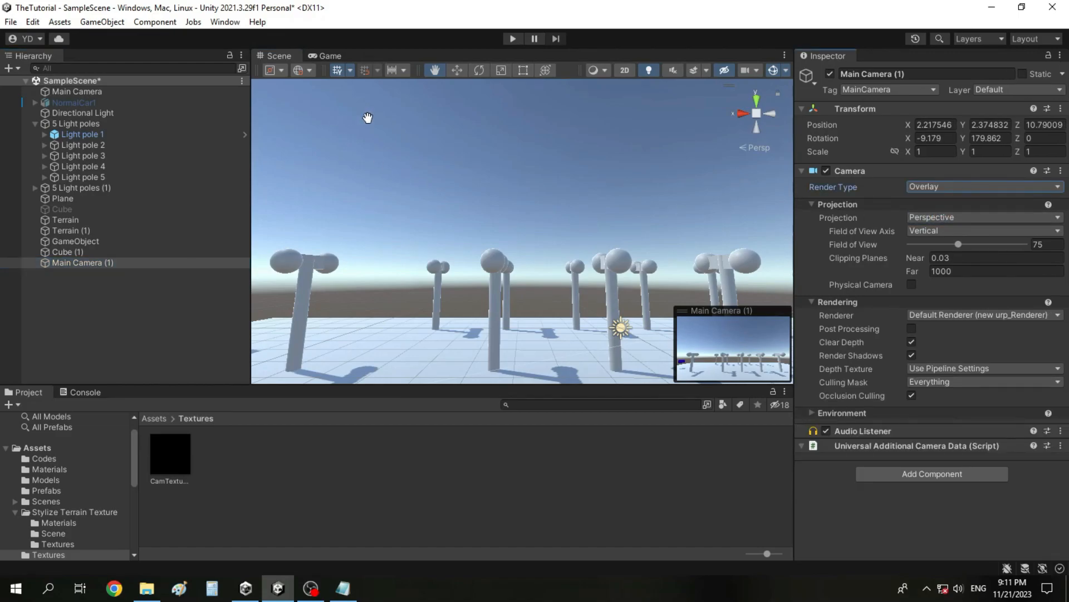
left_click(336, 55)
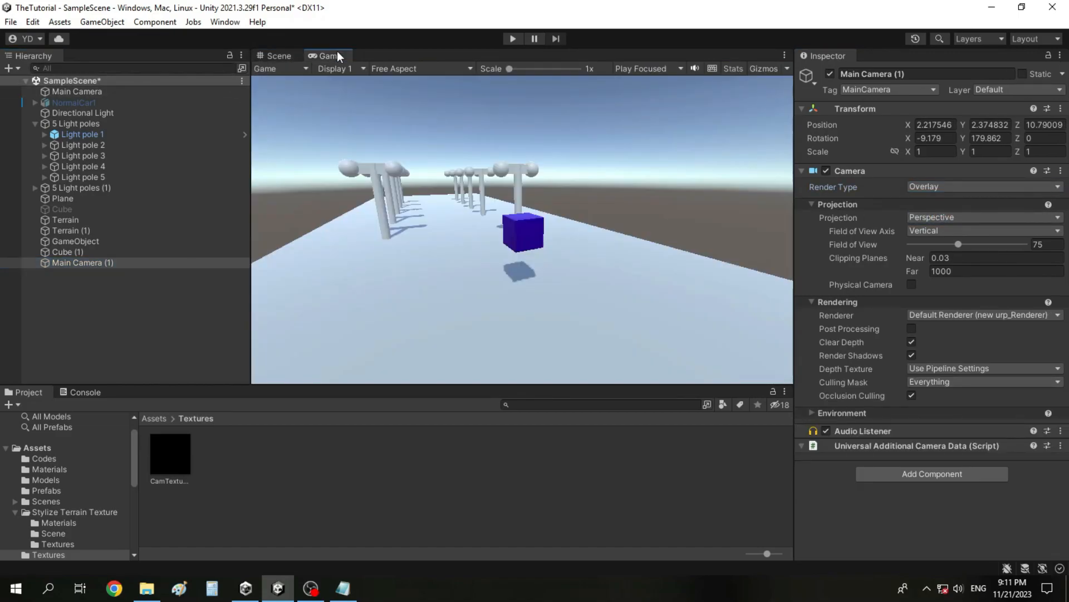
Set the Render Type of Main Camera (1) to Base and select the original Main Camera.
left_click(283, 56)
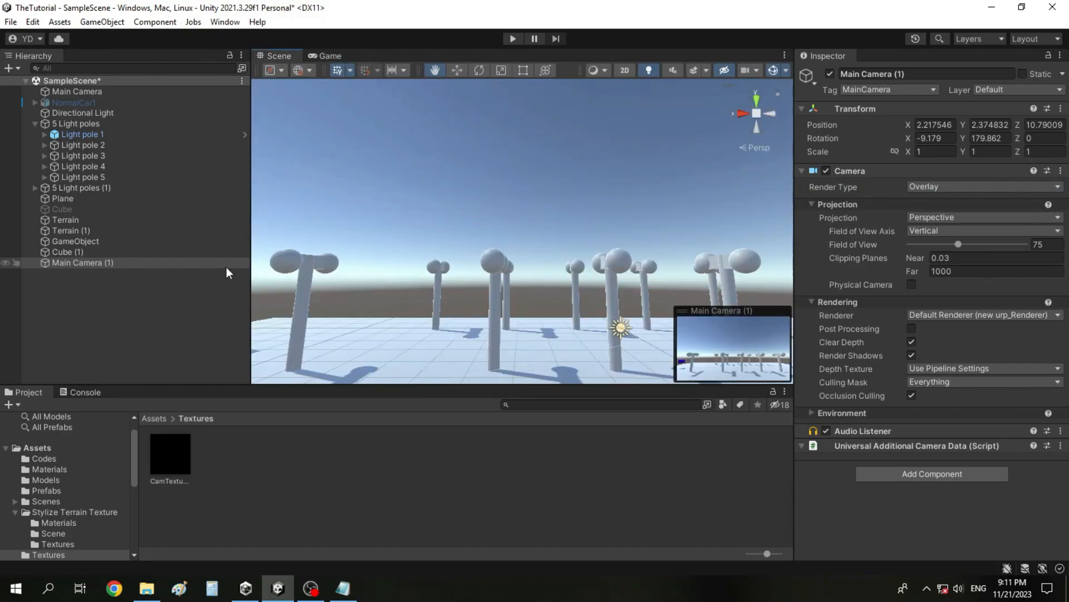
left_click(913, 189)
left_click(154, 91)
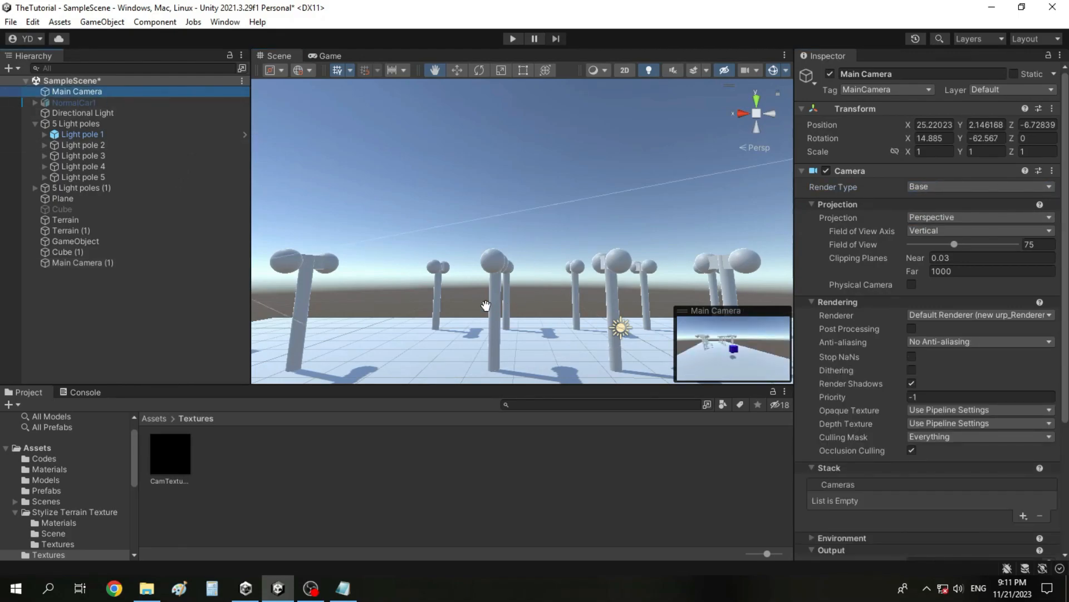
Add a Quad 3D object to the scene with a scene view that shows the cube and light poles.
left_click_drag(487, 305, 511, 300)
right_click_drag(489, 308, 549, 327)
left_click_drag(548, 327, 519, 323)
scroll(519, 323, "down", 4)
left_click_drag(335, 323, 83, 361)
right_click_drag(491, 270, 715, 323)
left_click_drag(543, 267, 792, 306)
right_click(123, 306)
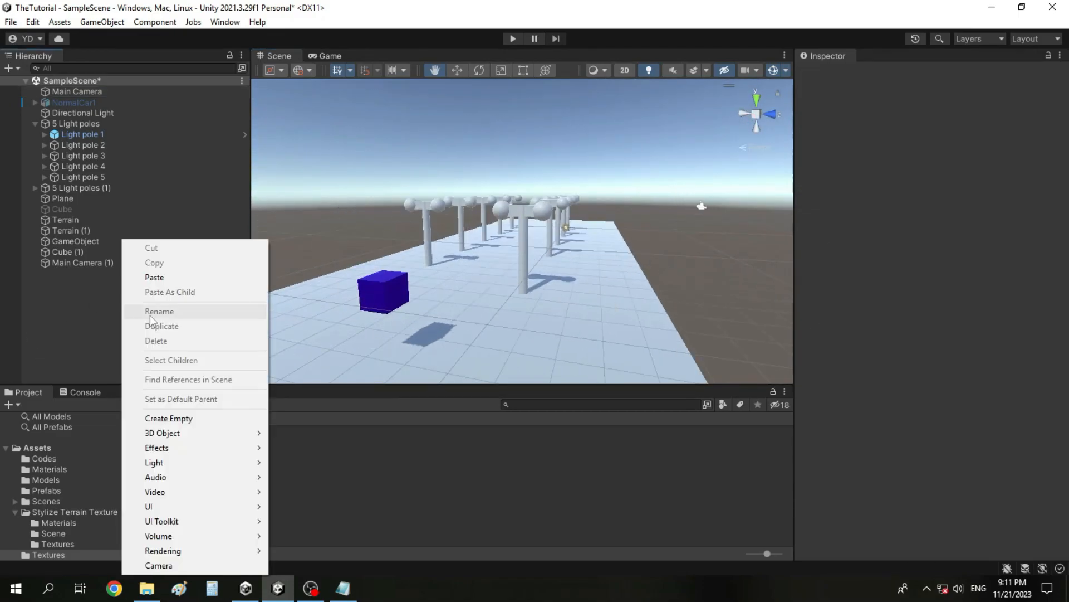
mouse_move(232, 439)
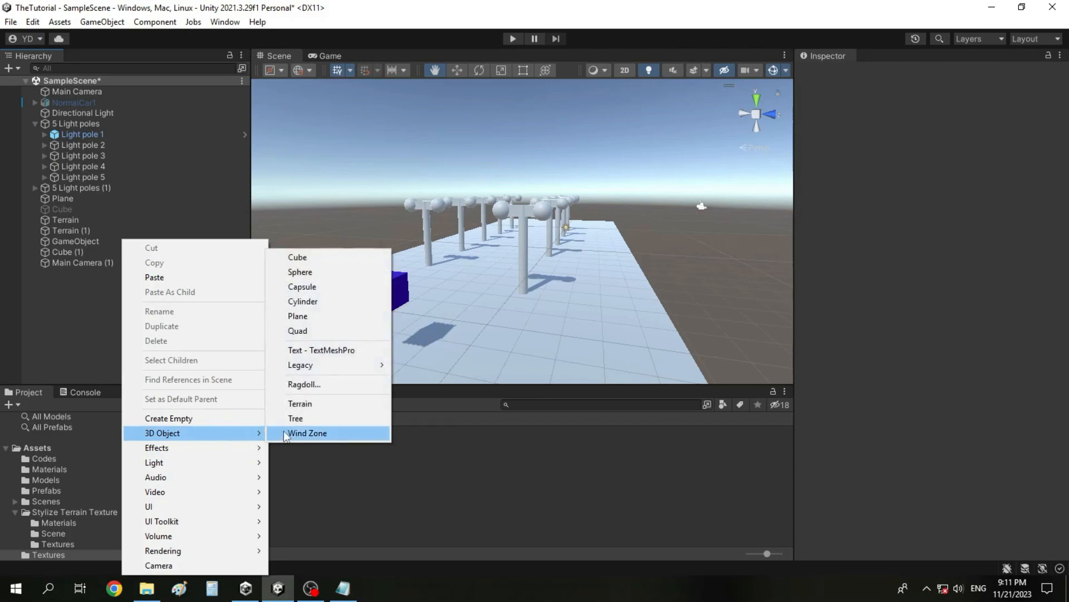
left_click(384, 328)
left_click(75, 310)
left_click(217, 276)
Set the Quad's Y rotation to -90 and check how it faces the camera in the Game view.
right_click_drag(440, 254, 480, 251)
middle_click_drag(442, 258, 631, 254)
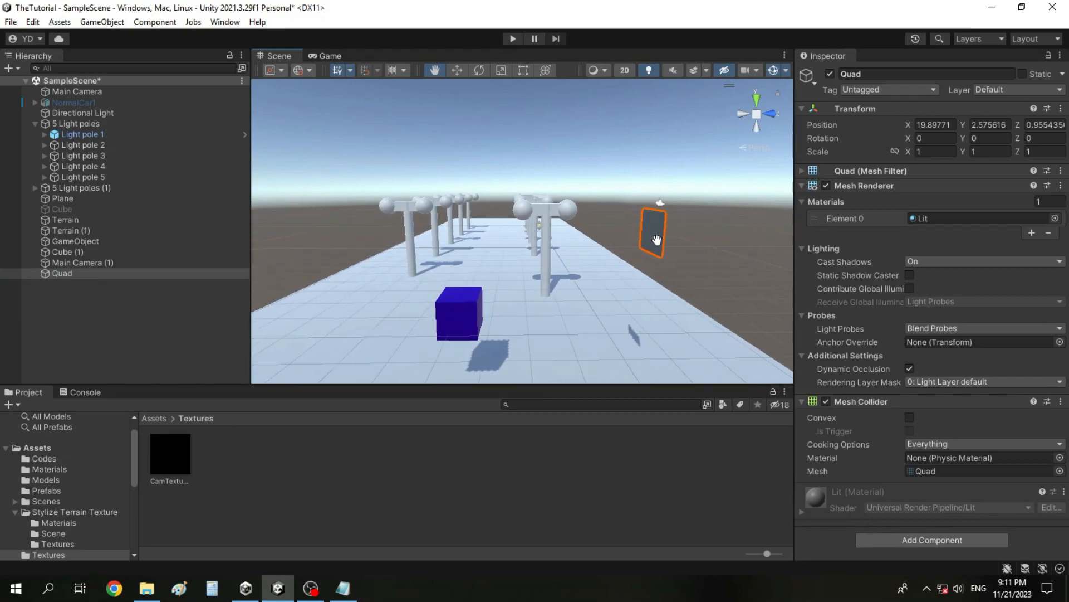
right_click_drag(582, 240, 630, 245)
left_click_drag(633, 234, 423, 259)
scroll(637, 216, "up", 3)
scroll(529, 248, "down", 8)
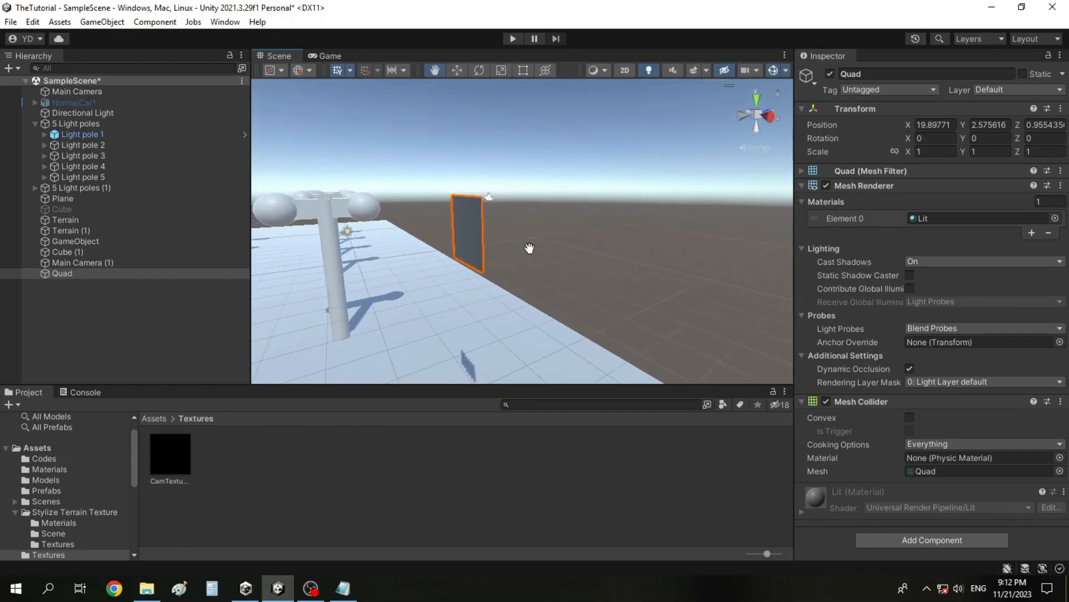
scroll(529, 248, "up", 6)
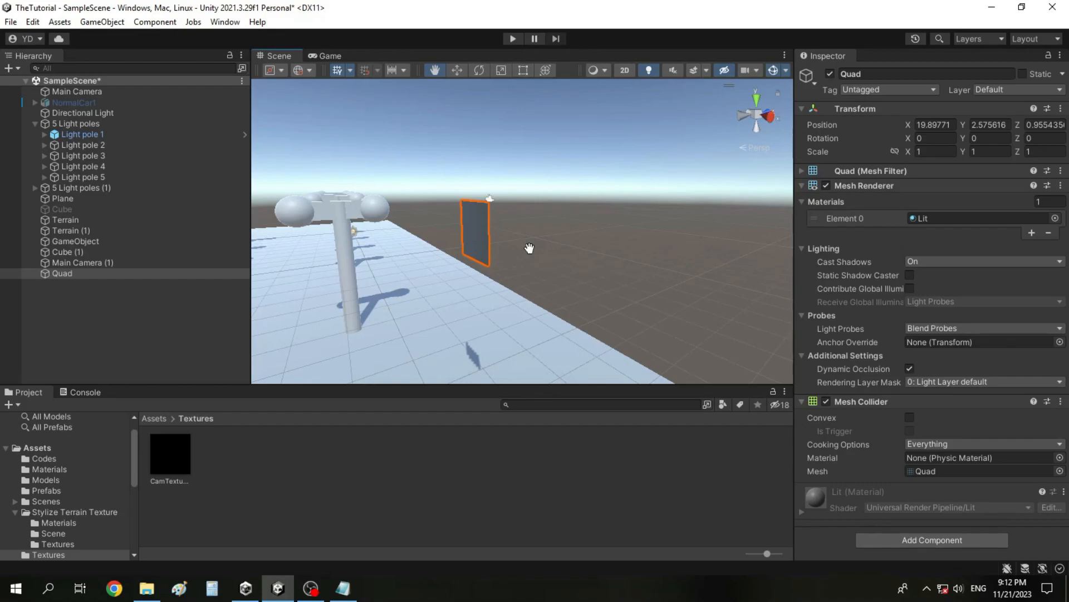
left_click_drag(469, 255, 529, 240)
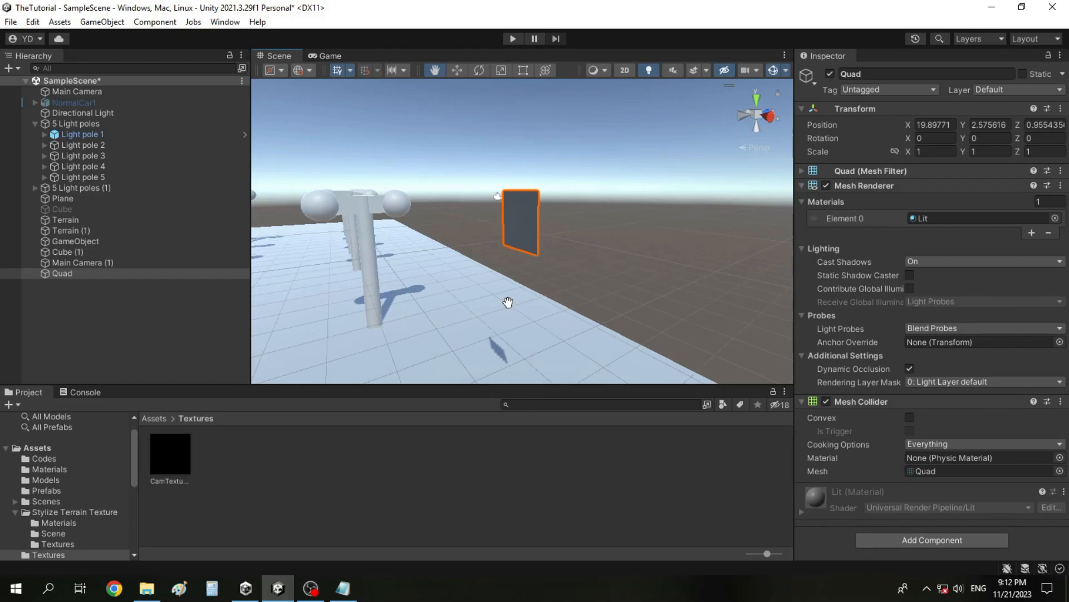
left_click(985, 139)
type("90")
left_click_drag(985, 141, 946, 139)
type("-90")
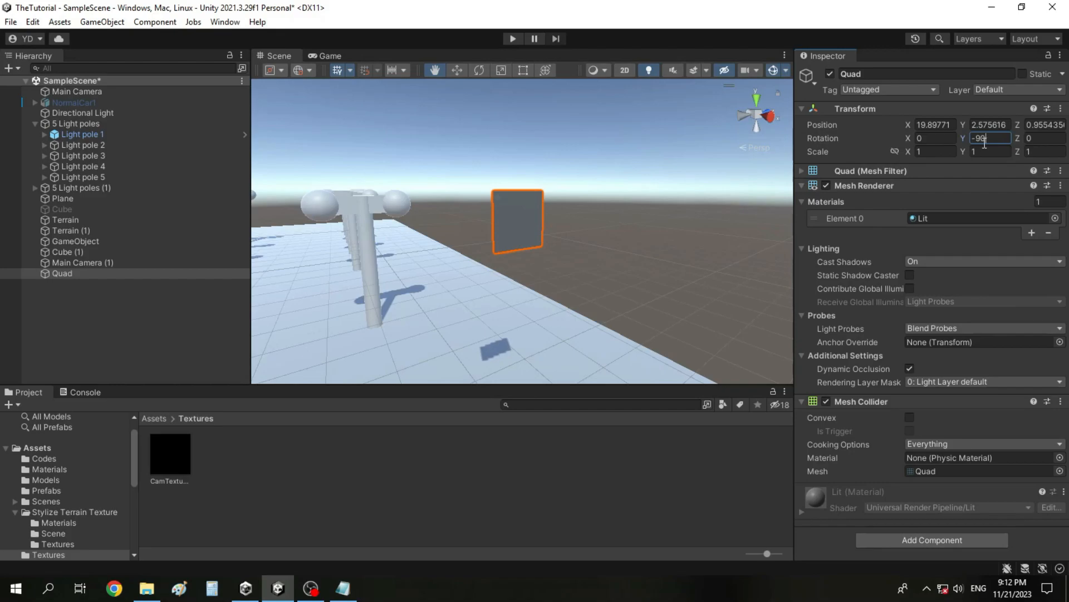
left_click_drag(587, 232, 522, 232)
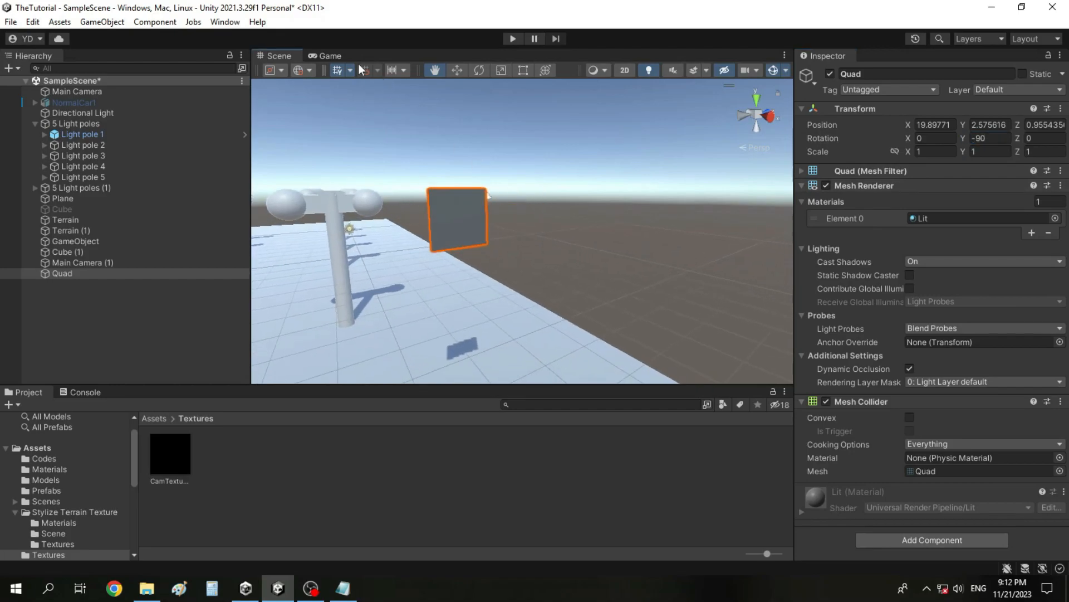
left_click(335, 56)
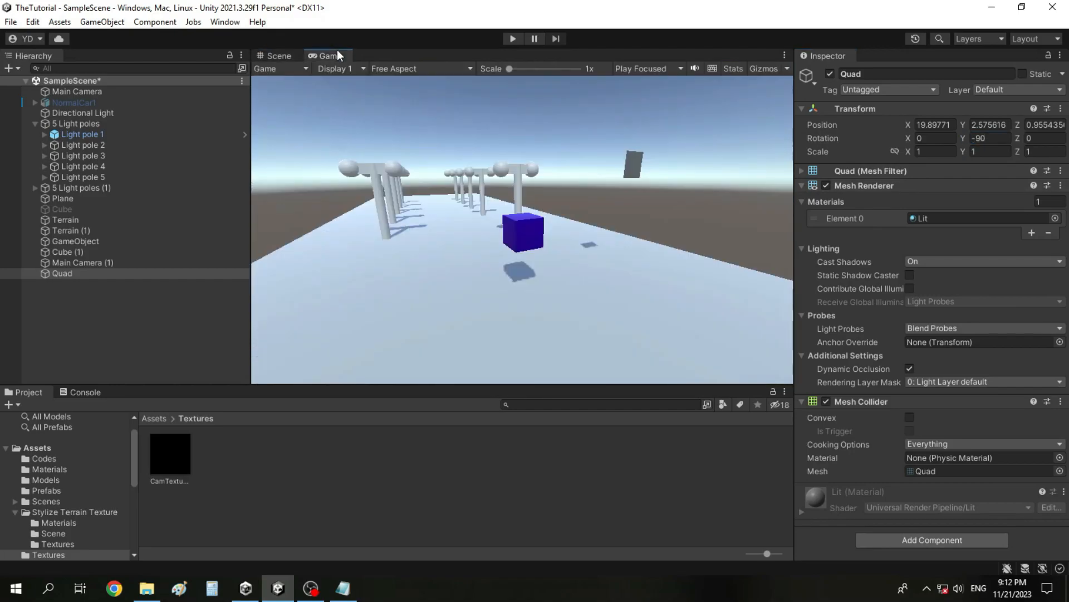
Move the Quad between the two rows of light poles, to about X 12.19 and Z -4.28.
left_click(263, 56)
scroll(561, 210, "down", 4)
scroll(560, 210, "up", 2)
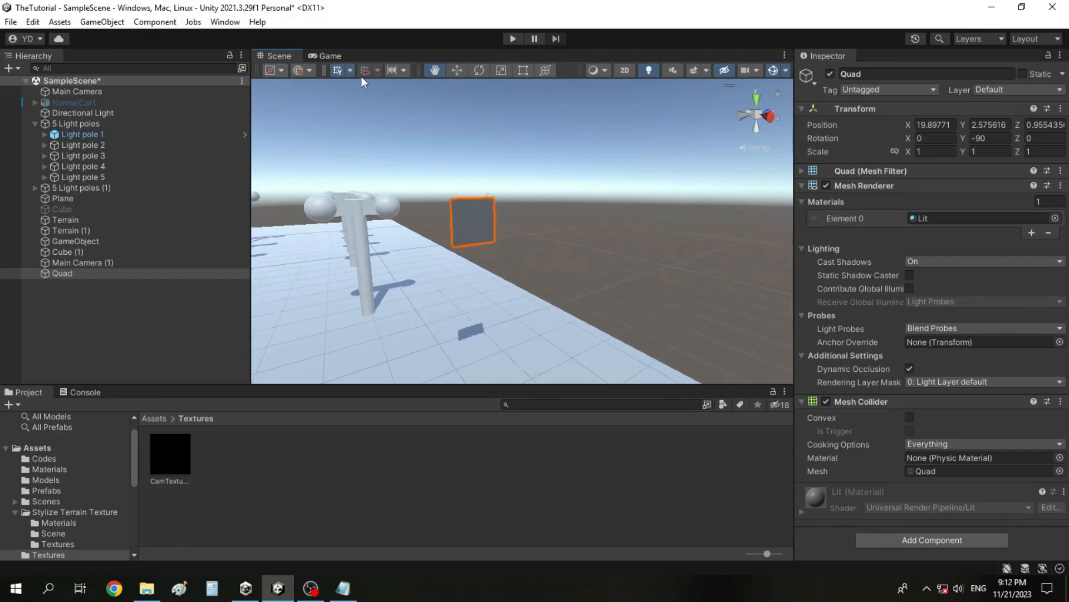
left_click(456, 70)
left_click_drag(510, 222, 350, 238)
scroll(604, 258, "down", 5)
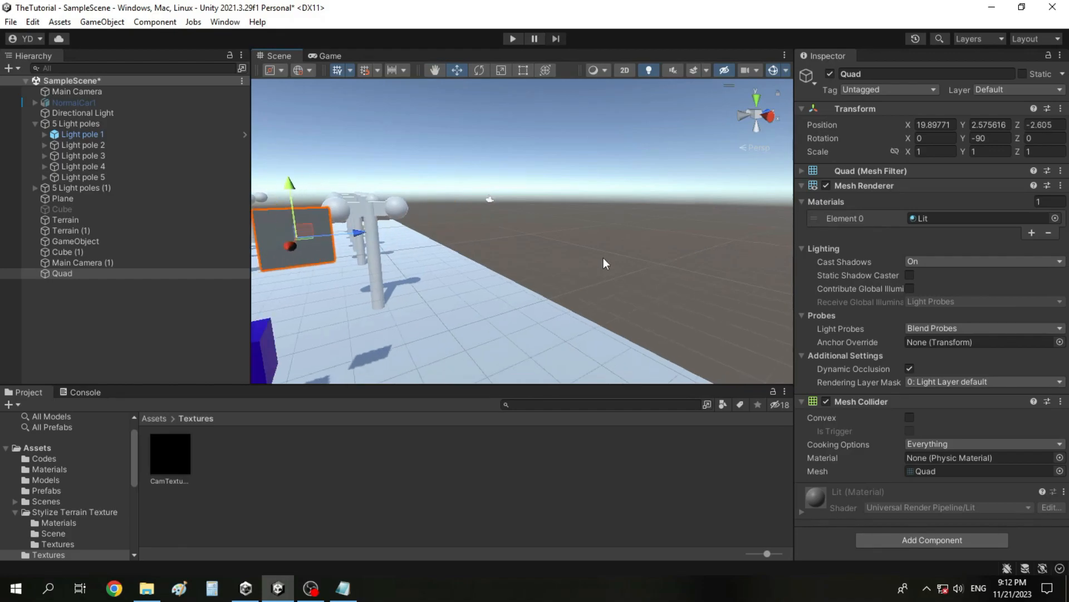
left_click_drag(451, 234, 311, 241)
left_click_drag(312, 240, 316, 239)
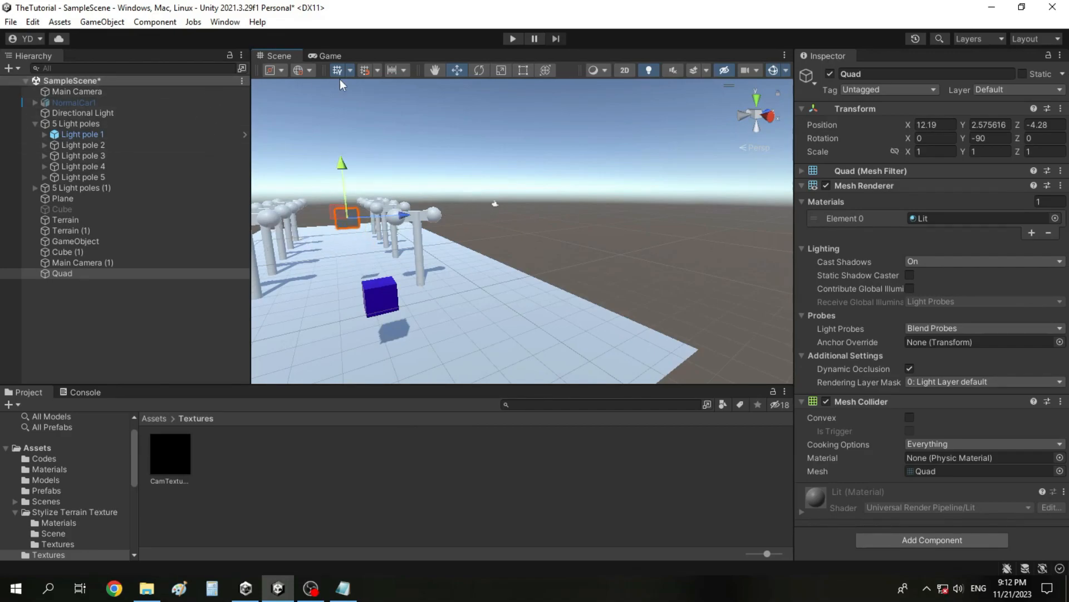
Scale the Quad to 4 in X and Y and raise it to about Y 4.73 above the plane.
left_click(947, 151)
type("4")
left_click(989, 152)
type("4")
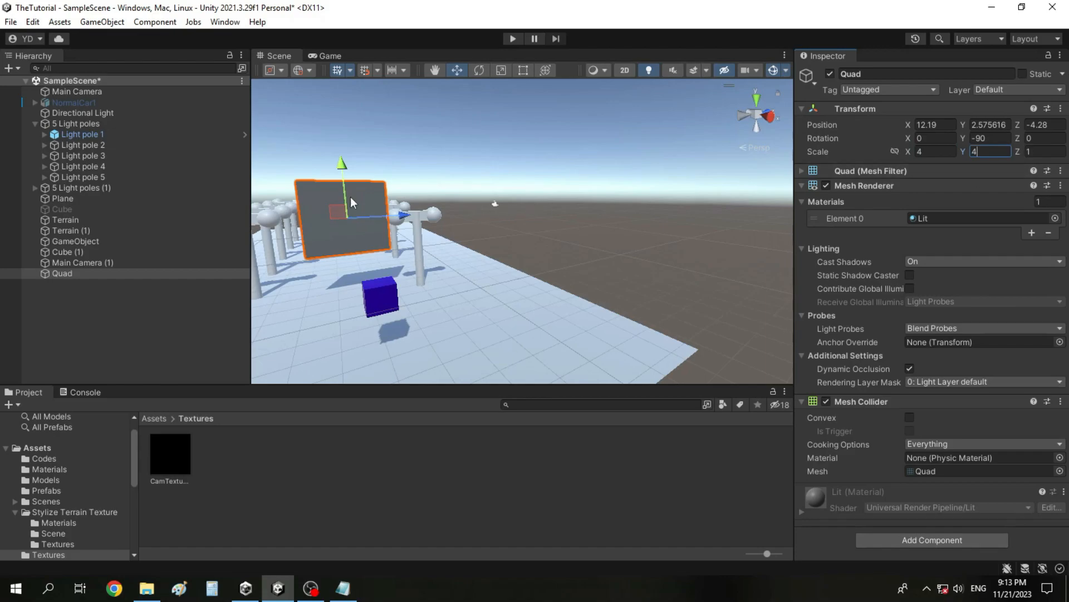
left_click_drag(342, 164, 341, 126)
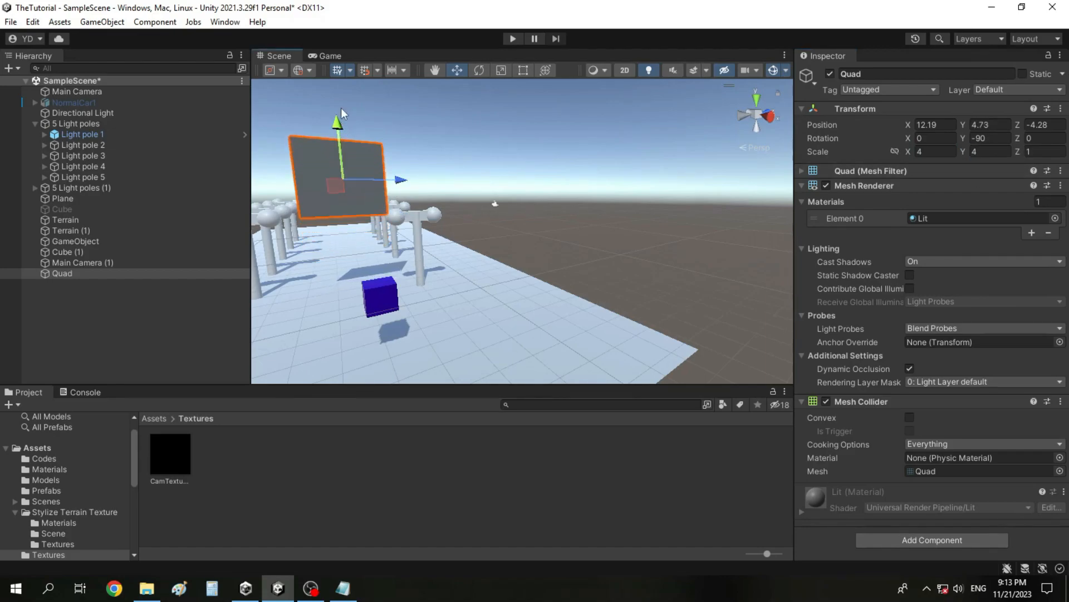
left_click(326, 58)
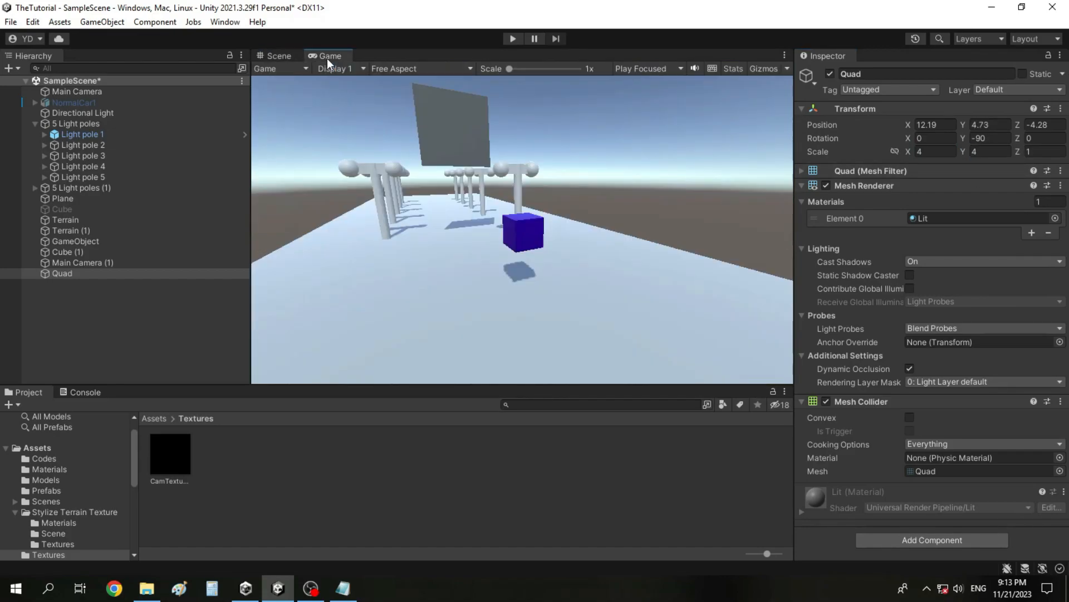
Remove the Mesh Collider component from the Quad.
left_click(276, 59)
left_click(1061, 402)
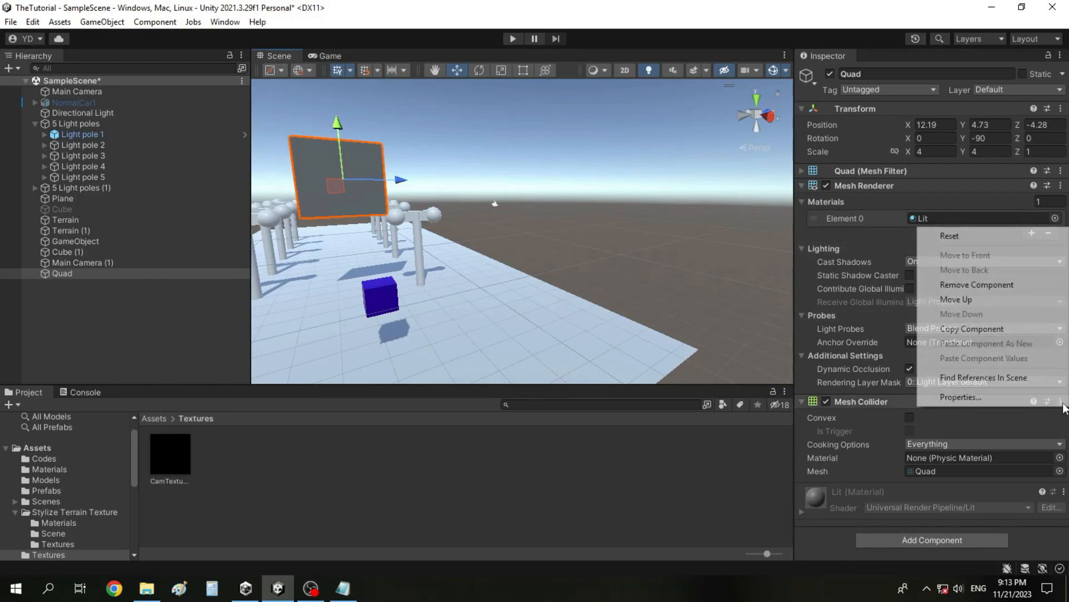
left_click(980, 285)
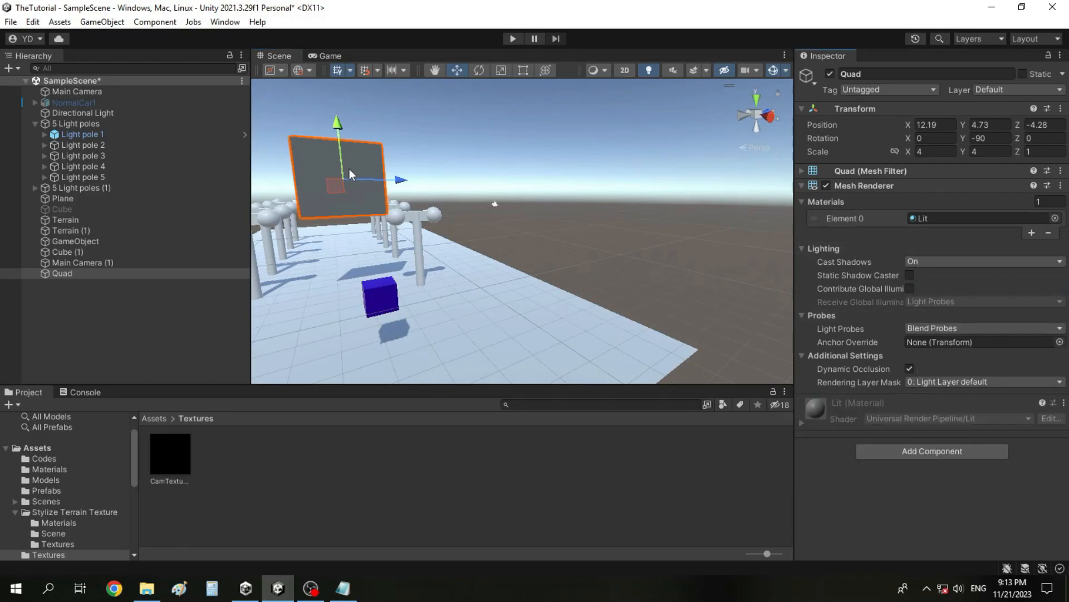
Create a new material named CamMaterial in the Assets Materials folder.
scroll(346, 165, "up", 2)
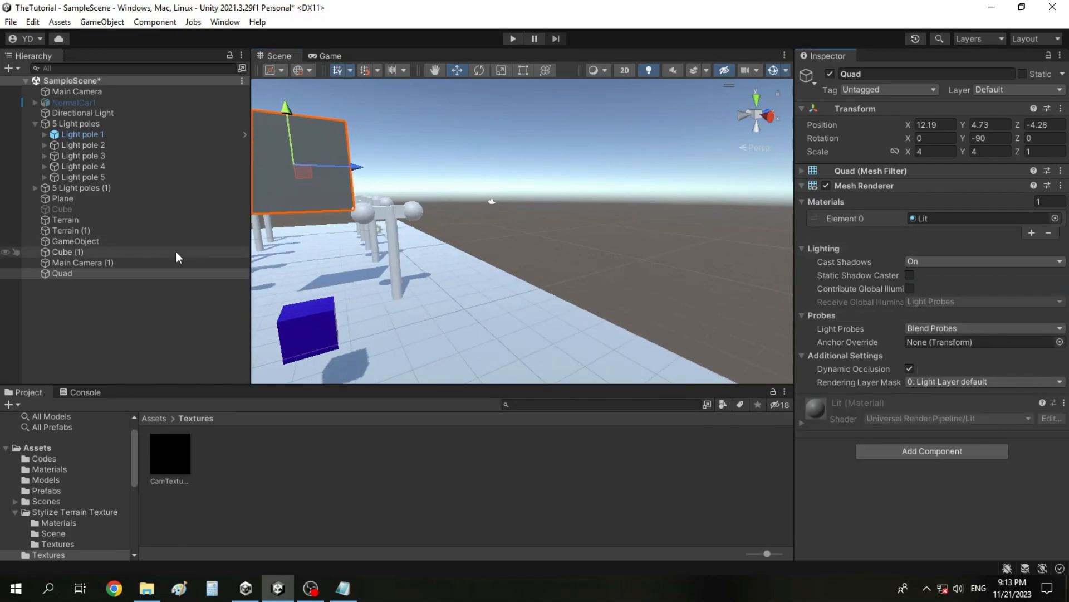
left_click(216, 466)
left_click(149, 421)
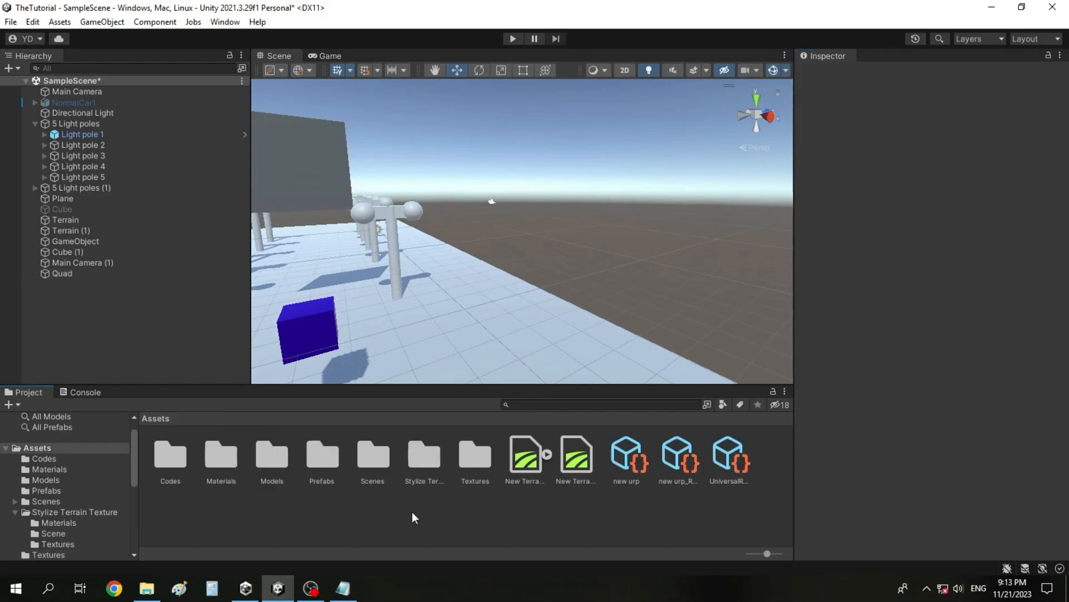
double_click(231, 481)
right_click(231, 477)
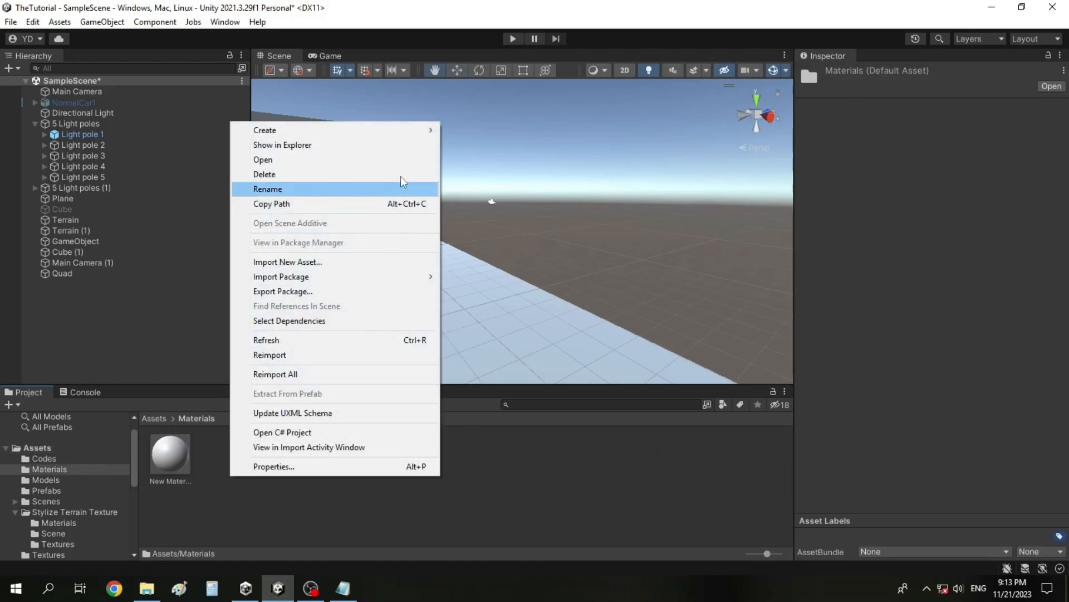
left_click(212, 545)
right_click(220, 524)
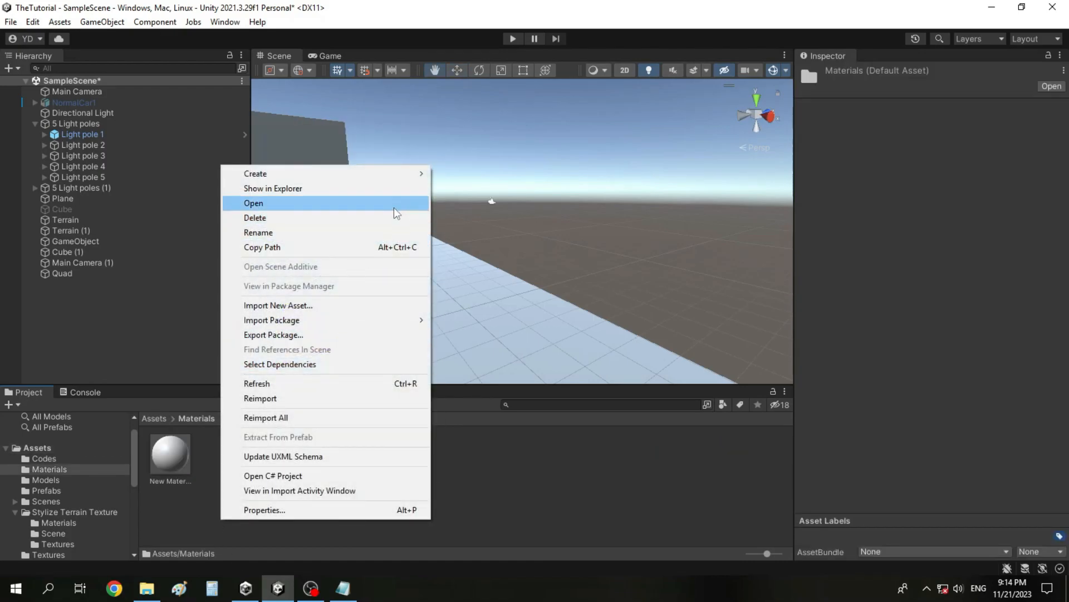
mouse_move(394, 176)
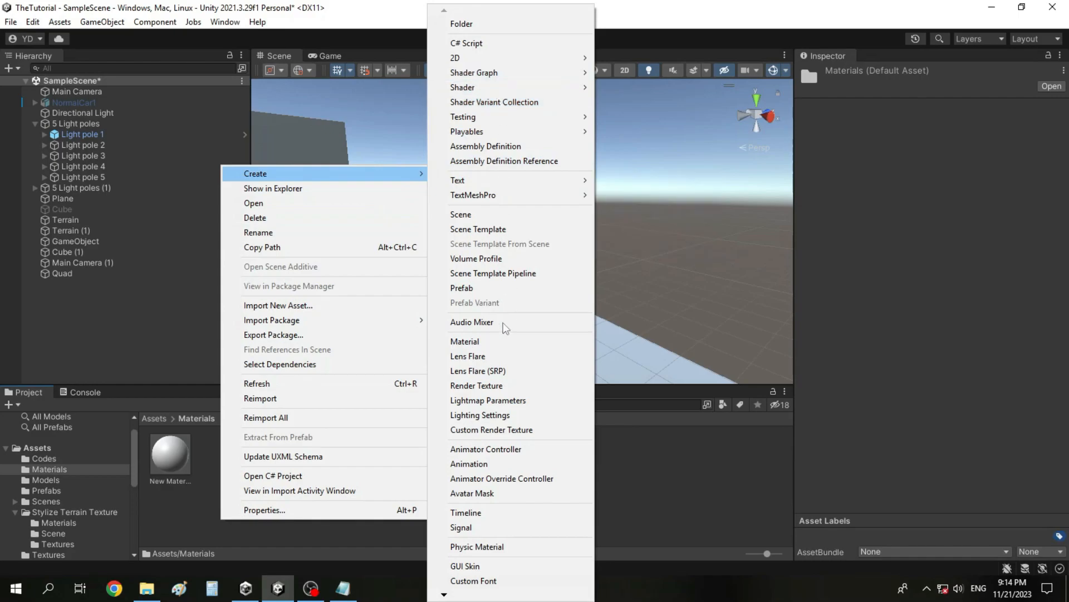
left_click(507, 348)
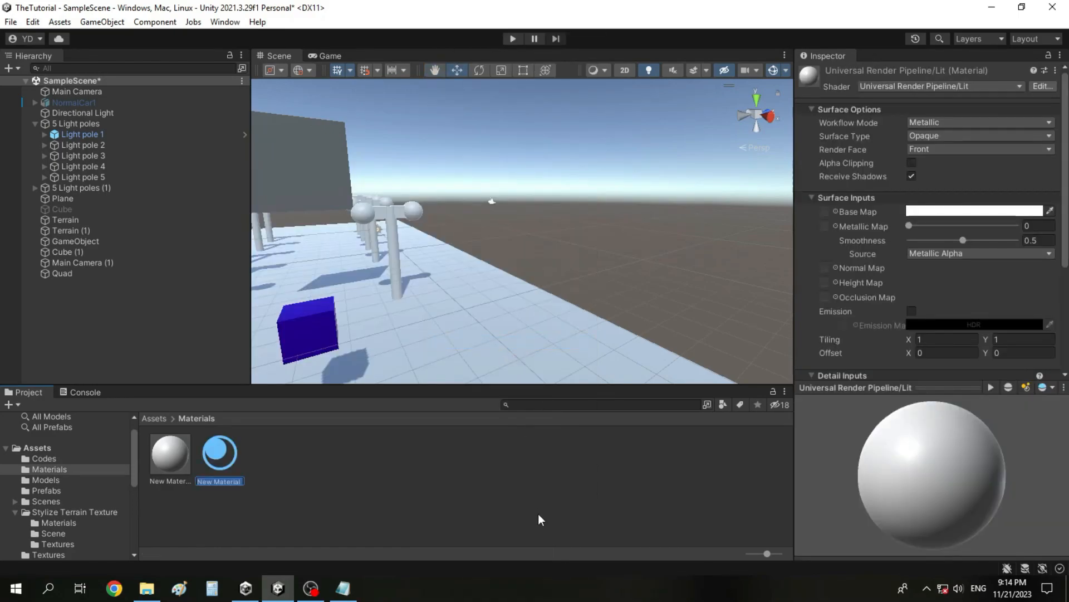
key("BackSpace")
type("CamMaterial")
key("Return")
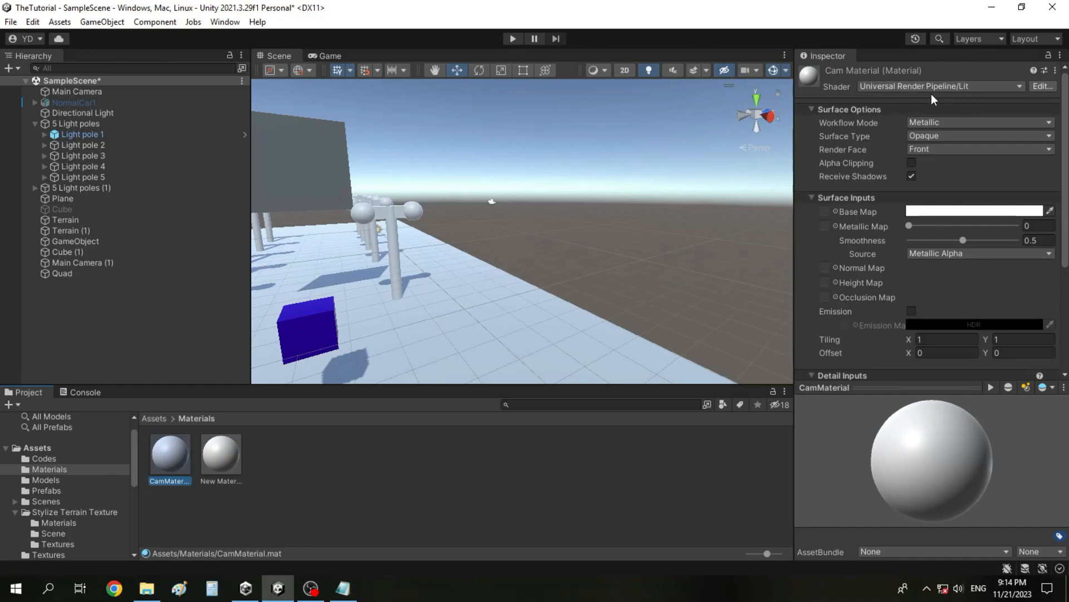
Assign the CamTexture render texture as the Base Map of CamMaterial.
left_click(836, 211)
left_click(844, 265)
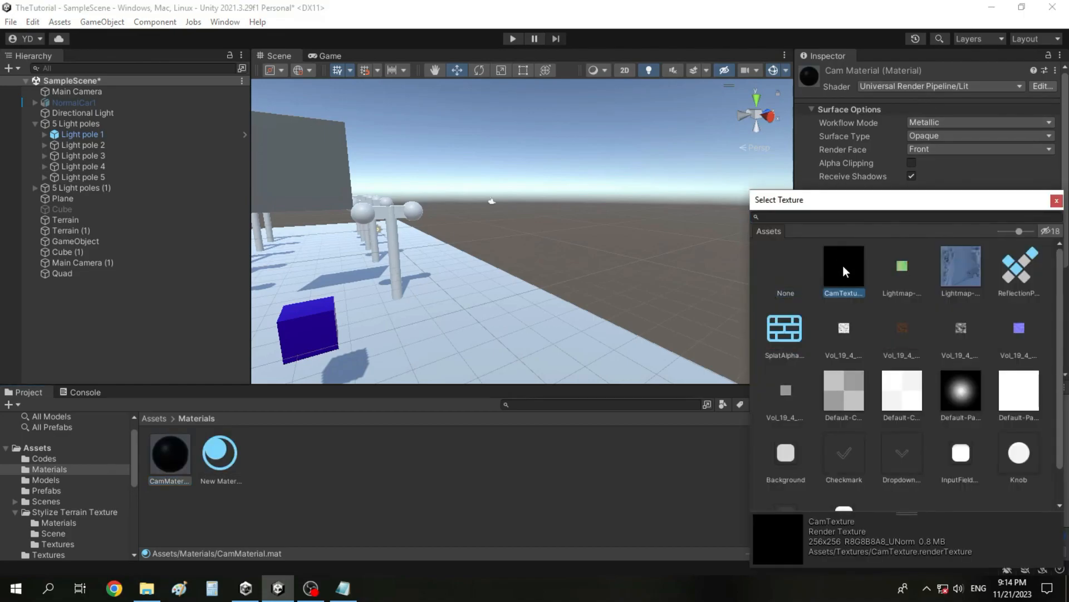
double_click(844, 265)
Apply CamMaterial to the Quad in the scene and check the material assigned to it.
left_click_drag(167, 456, 304, 186)
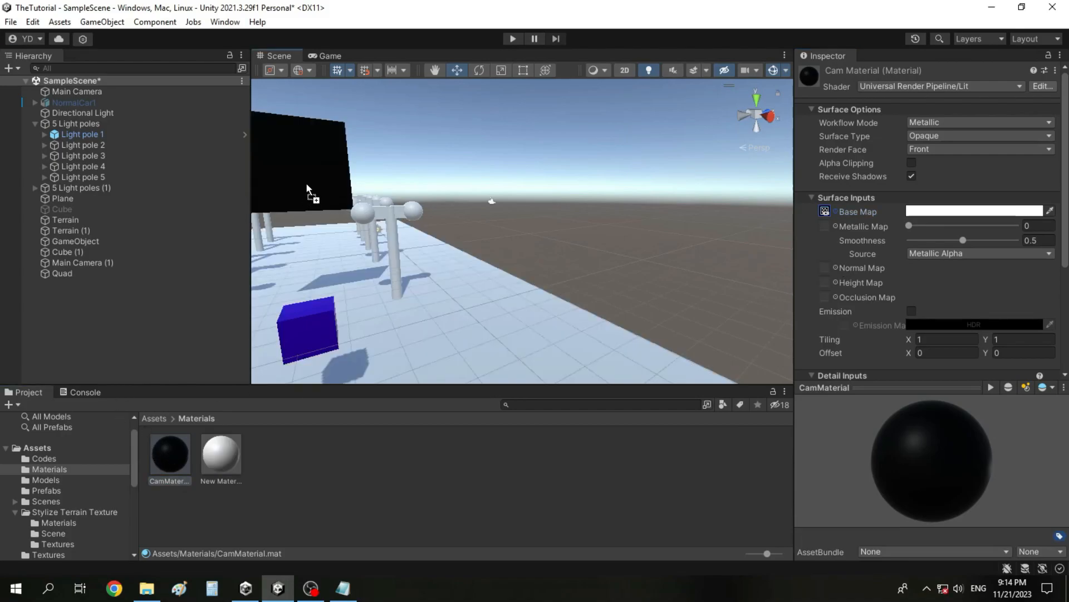
scroll(548, 220, "down", 10)
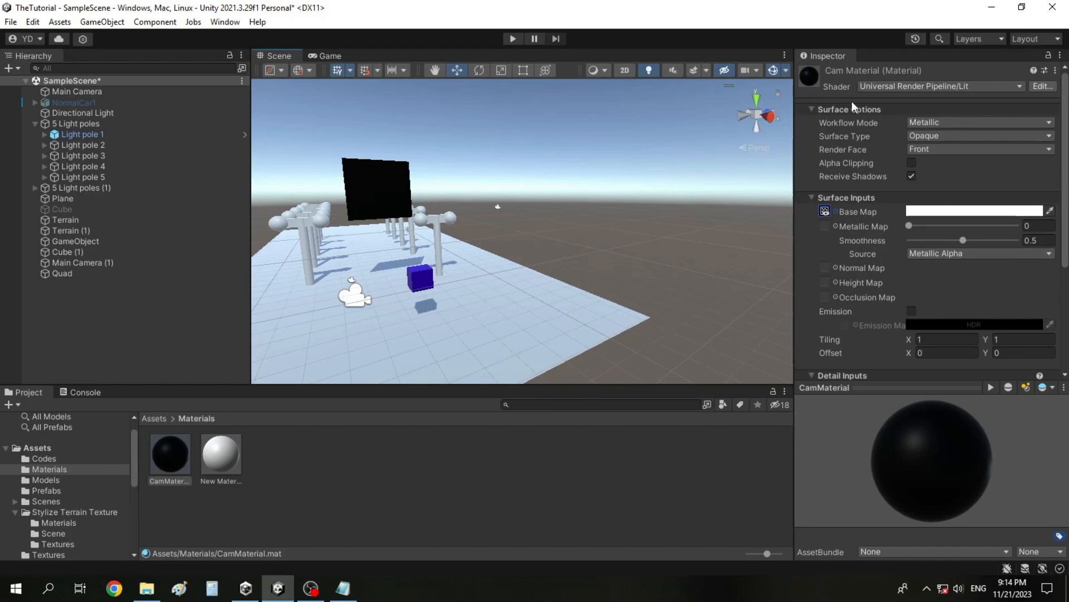
scroll(373, 294, "up", 3)
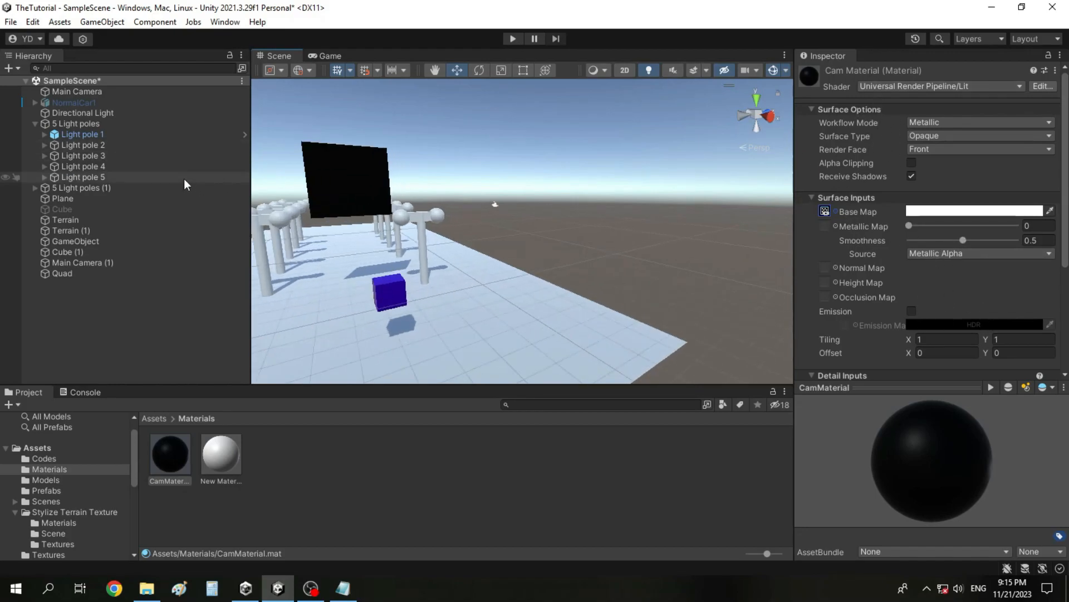
left_click(85, 273)
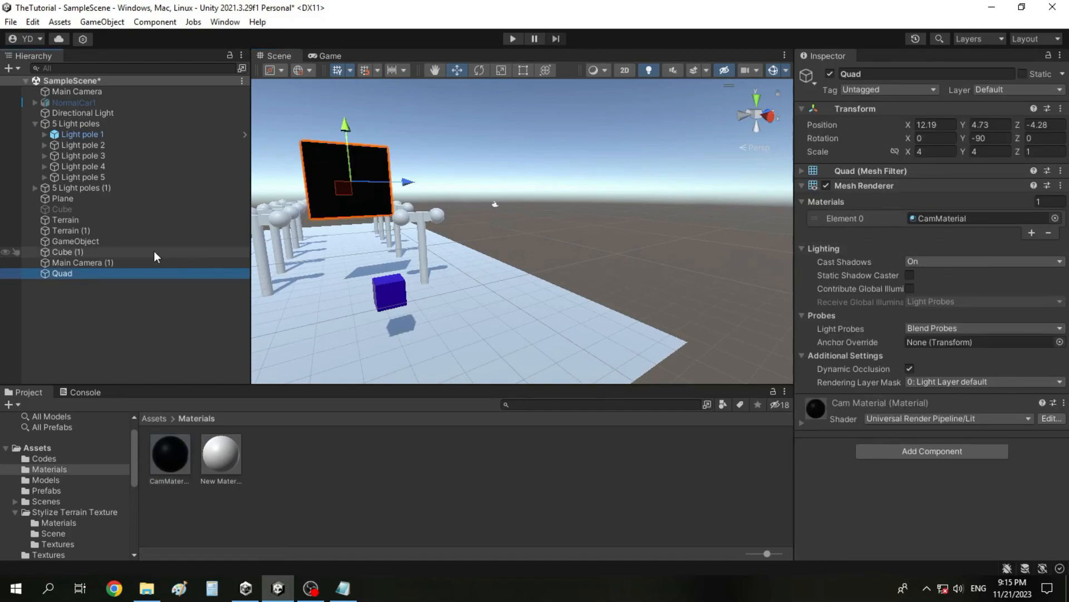
Select Main Camera (1) and check the rendered image in the Game view before returning to the Scene view.
left_click(108, 263)
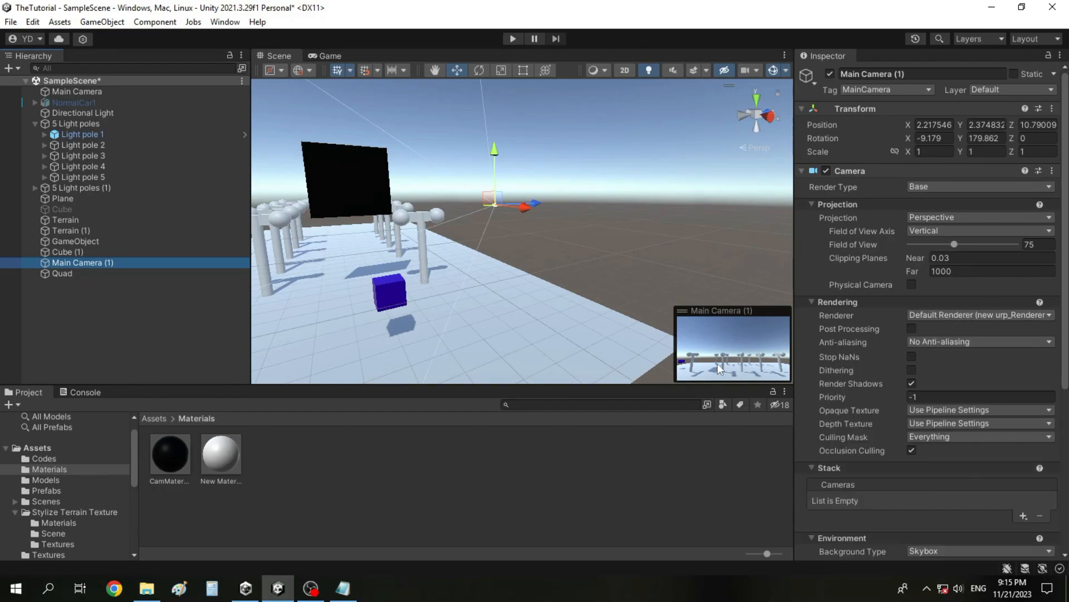
left_click(329, 54)
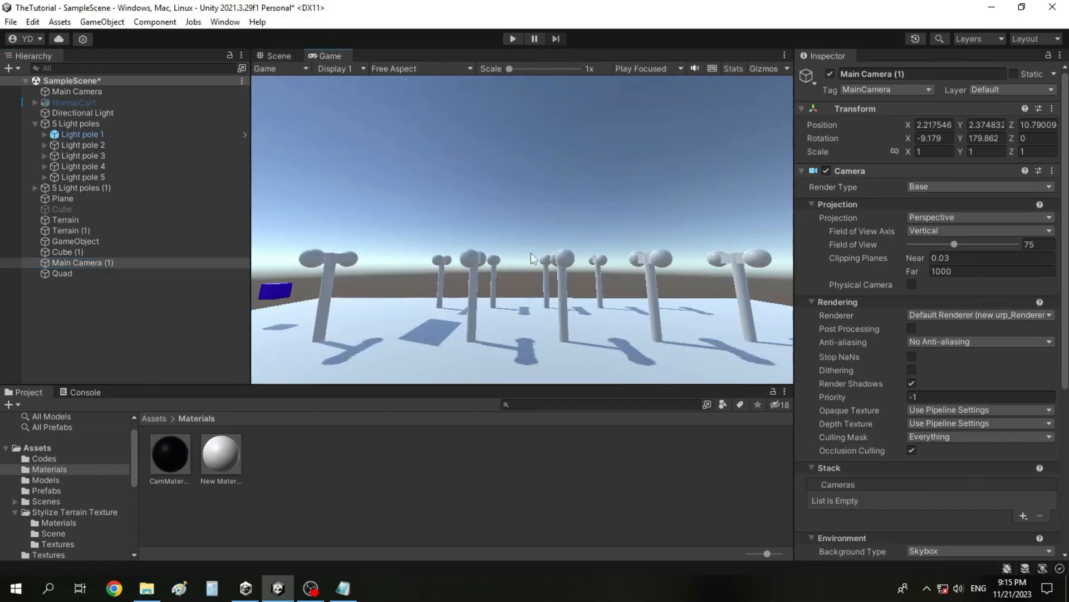
left_click(279, 57)
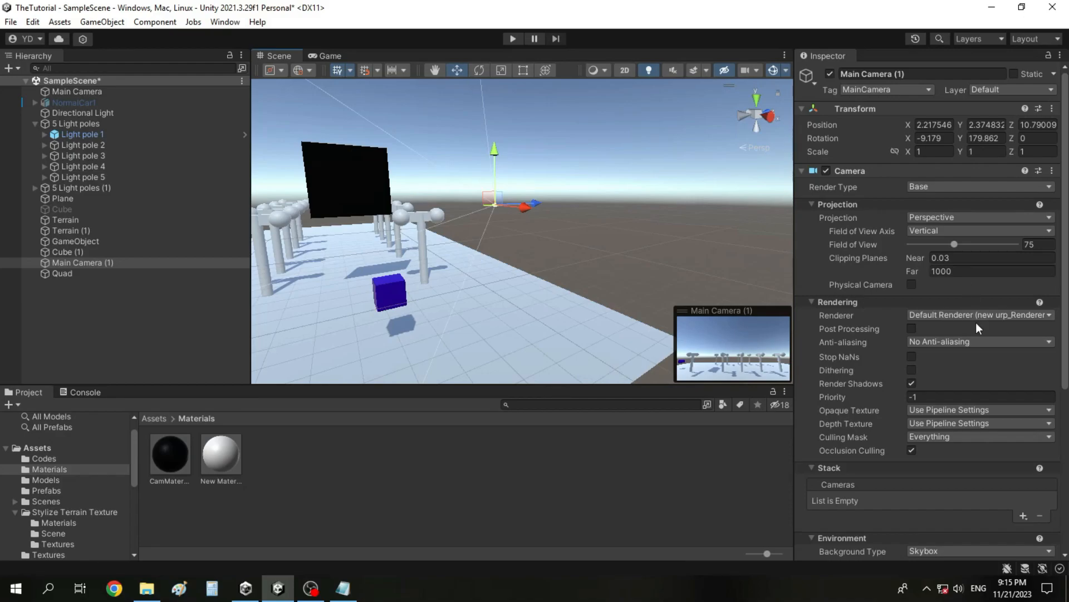
Set the output texture of Main Camera (1) to the CamTexture render texture.
scroll(976, 323, "down", 8)
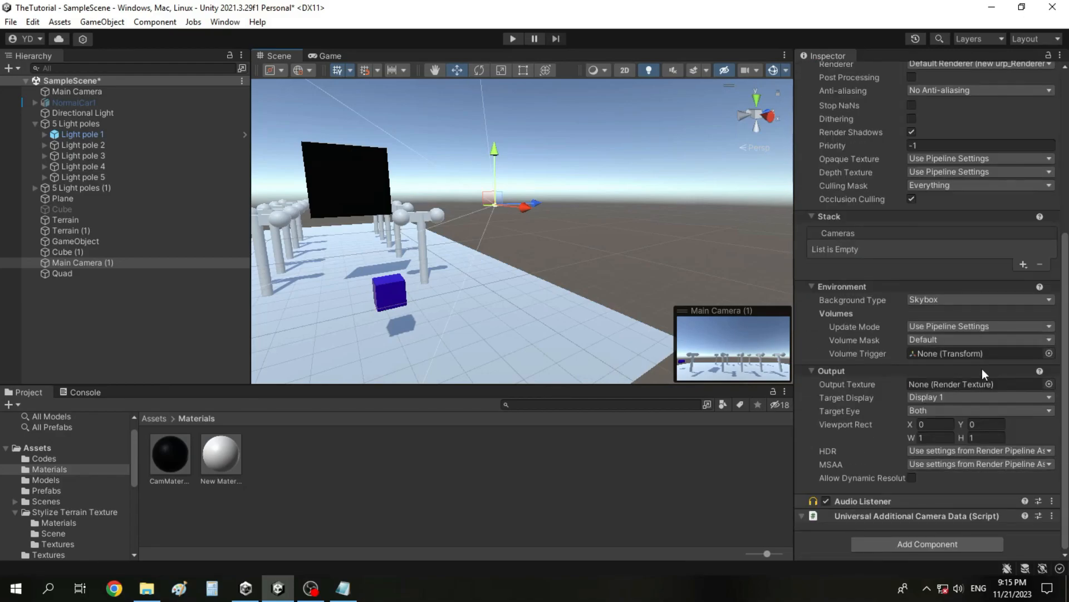
left_click(954, 396)
left_click(931, 399)
left_click(941, 410)
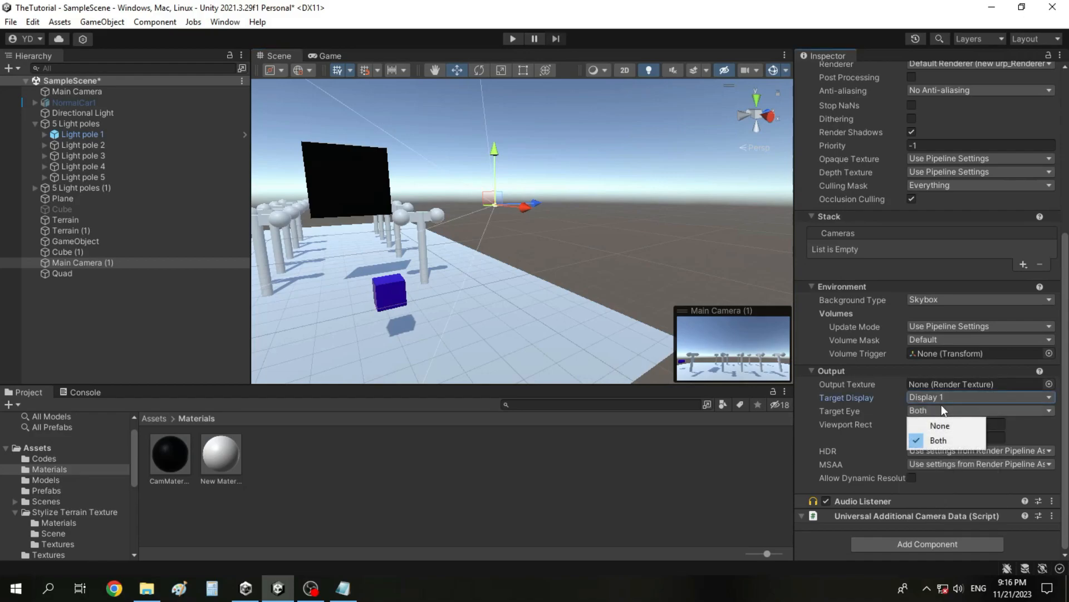
left_click(1053, 406)
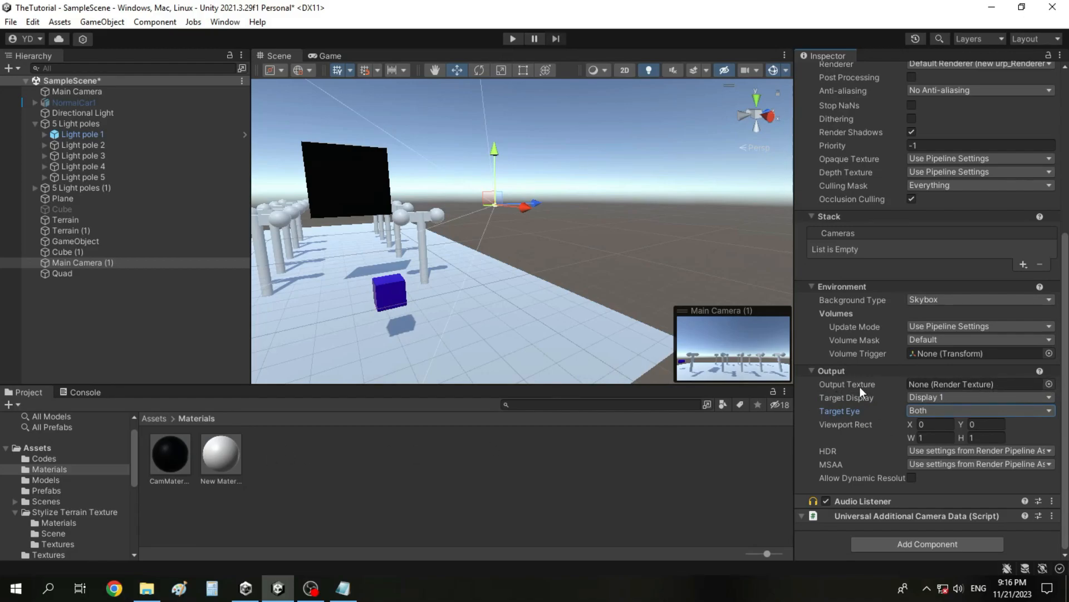
left_click(1048, 384)
left_click(819, 276)
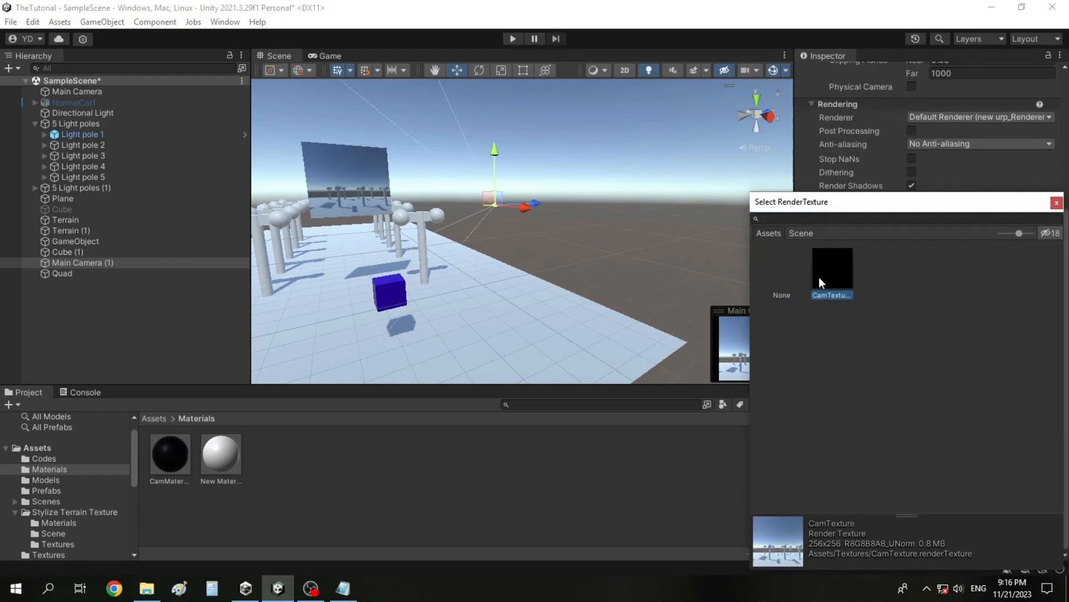
left_click(818, 276)
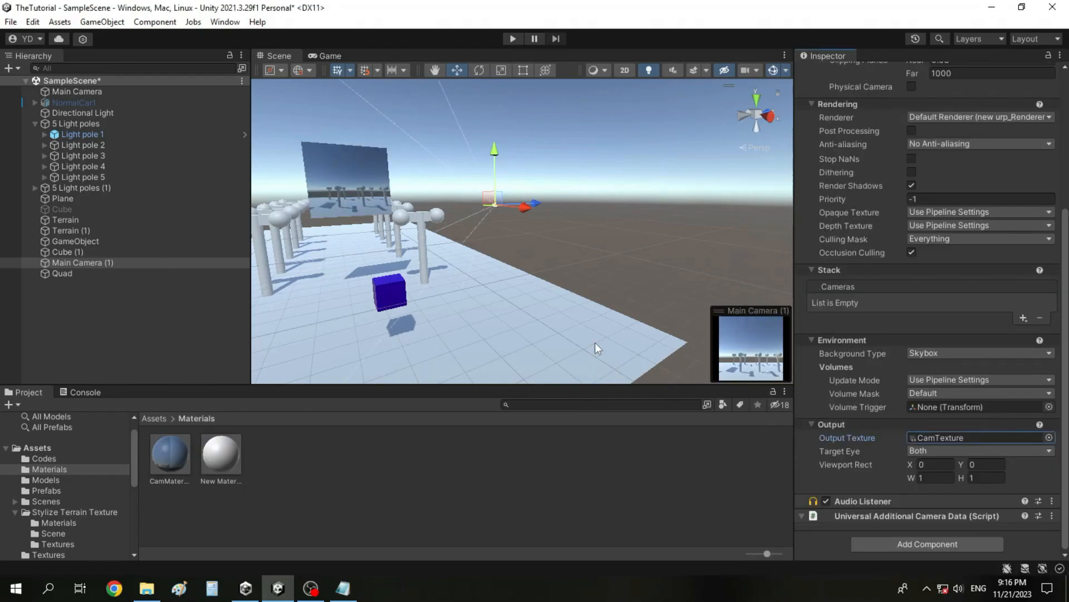
Compare the two cameras and check in the Game view how the Quad screen appears from Main Camera.
left_click(113, 92)
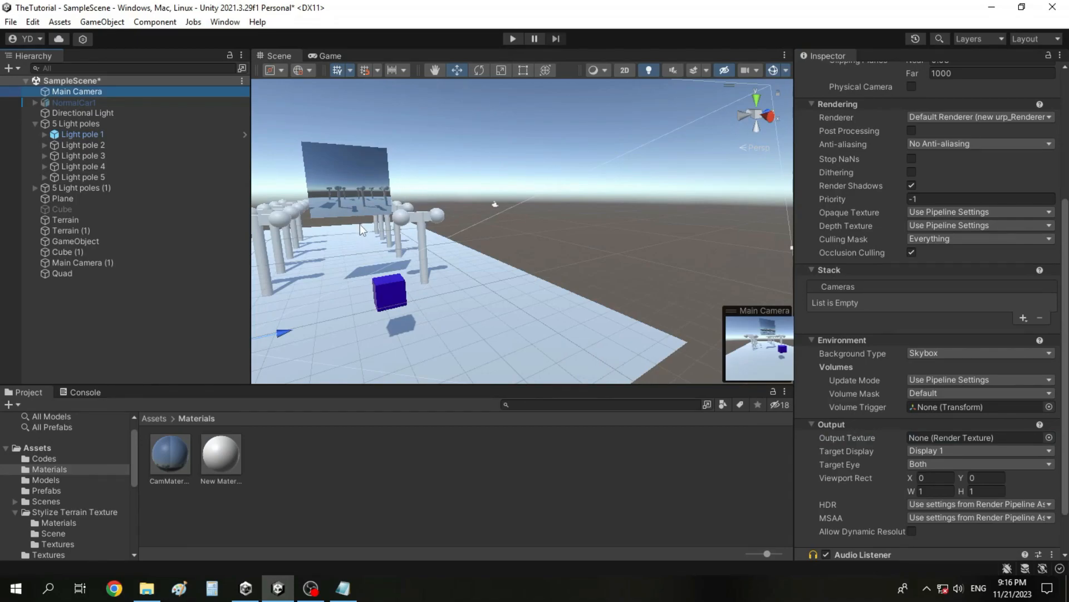
left_click(331, 56)
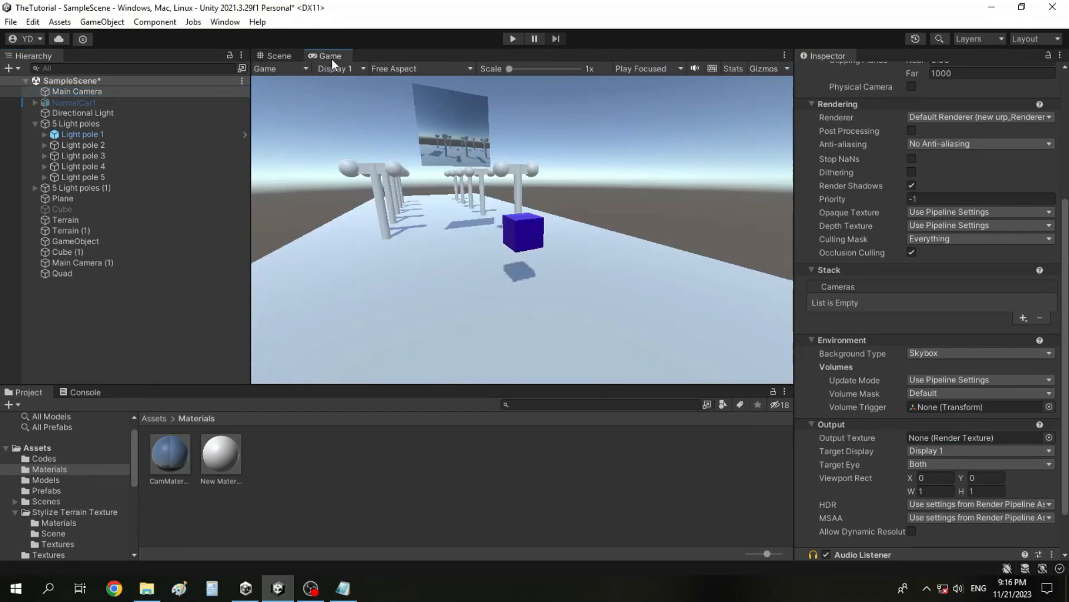
left_click(278, 57)
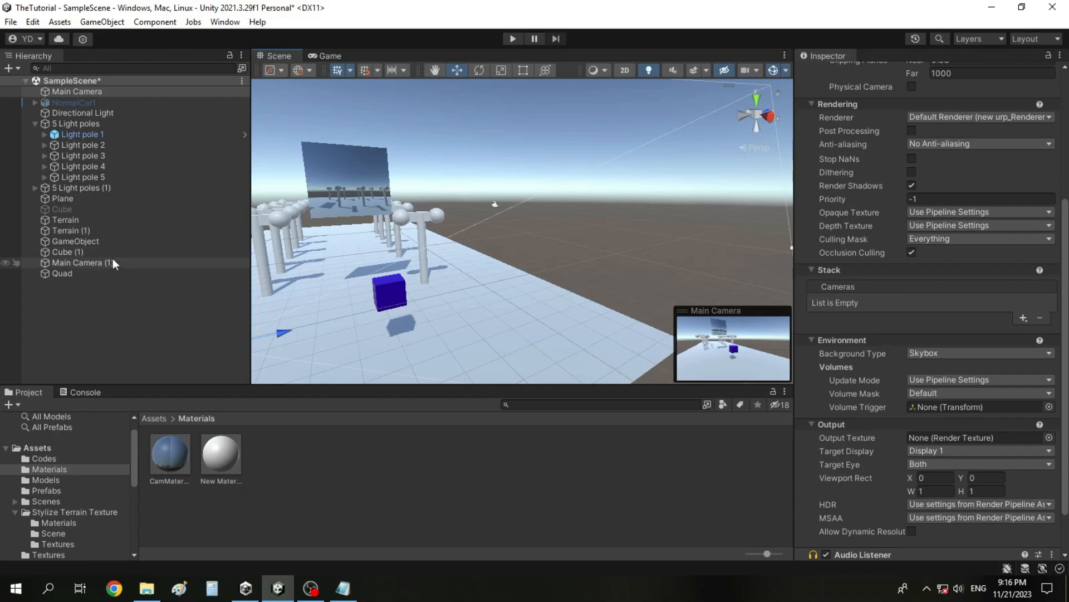
left_click(83, 262)
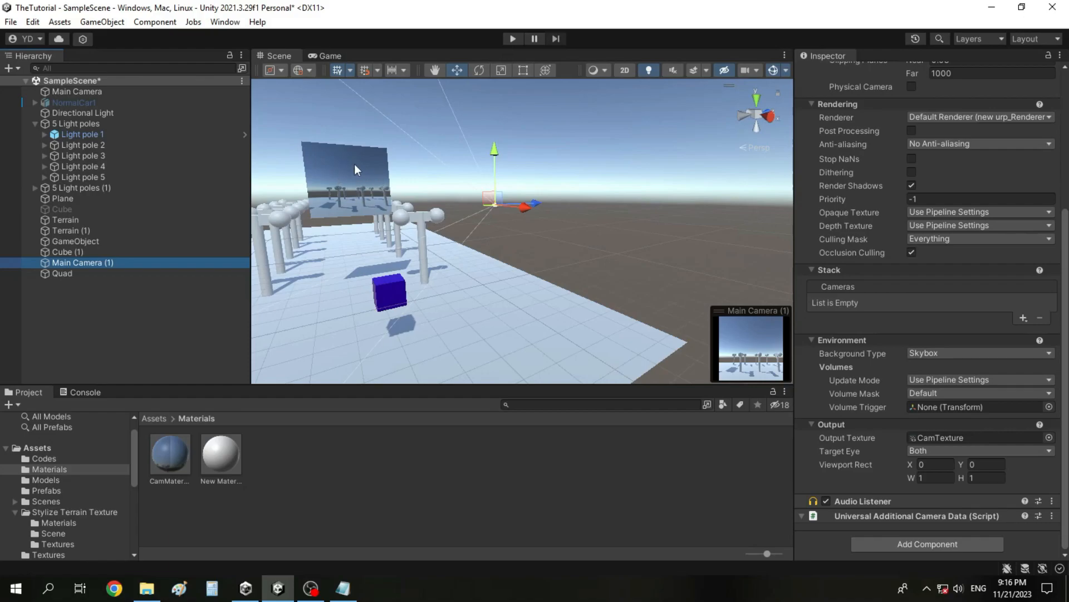
left_click(200, 93)
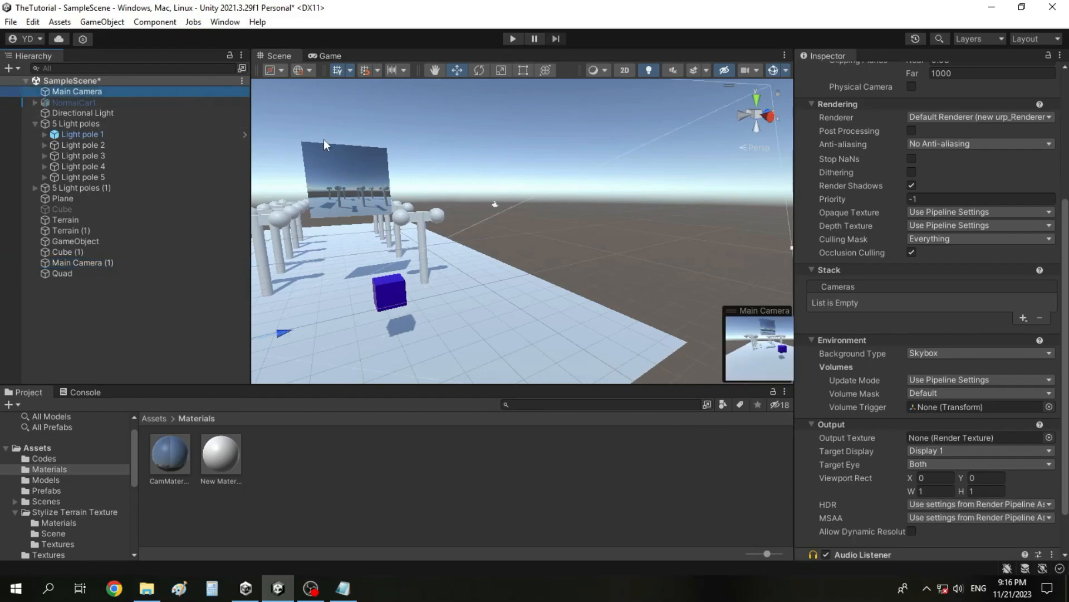
left_click(337, 56)
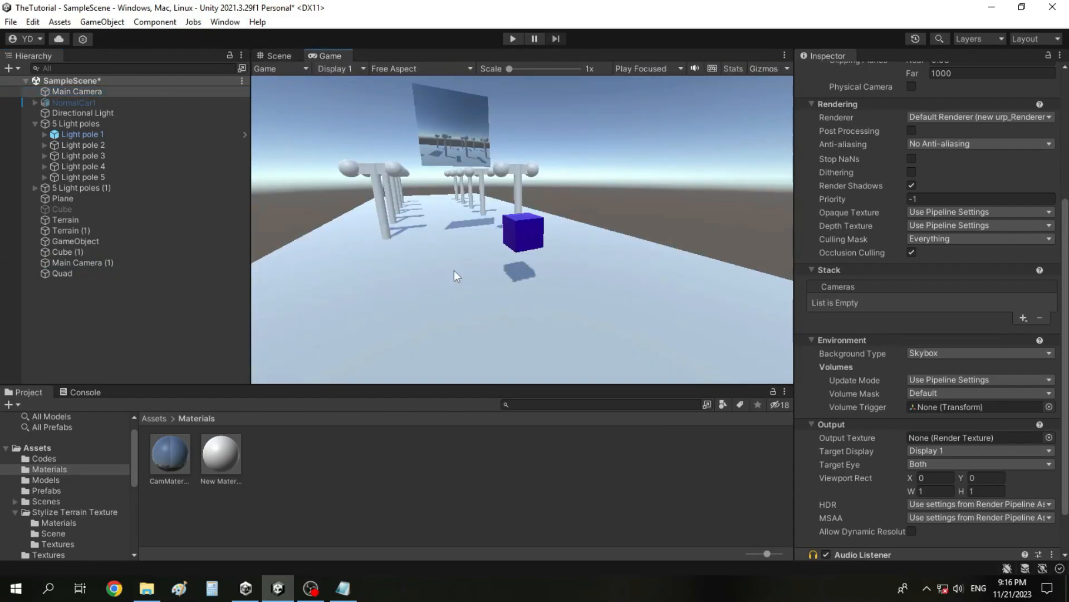
left_click(265, 56)
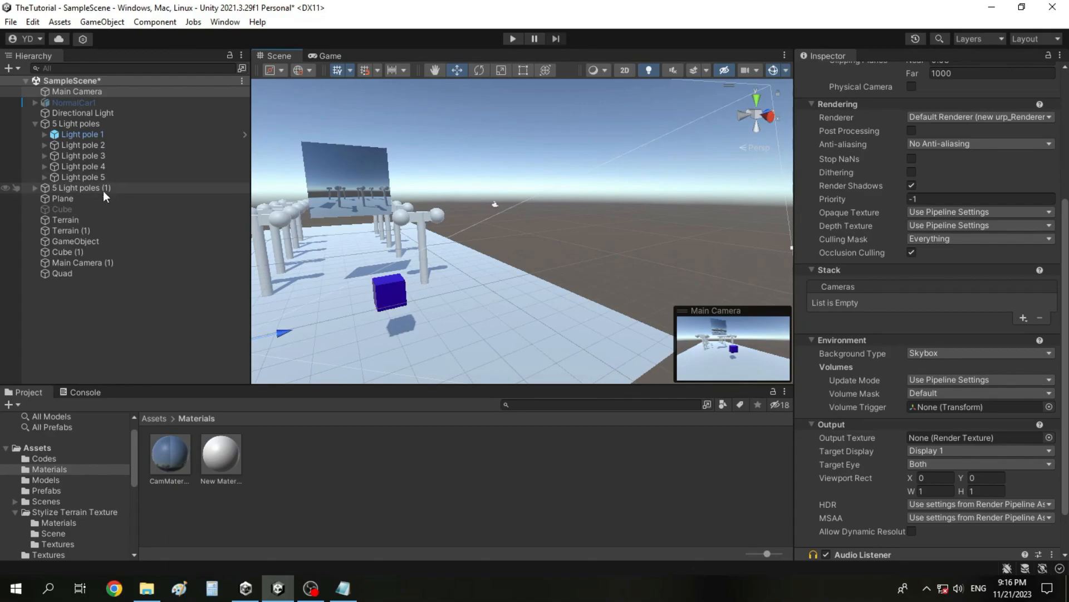
Enable Condition in the Move Test script of Cube (1) and save the scene.
left_click(80, 252)
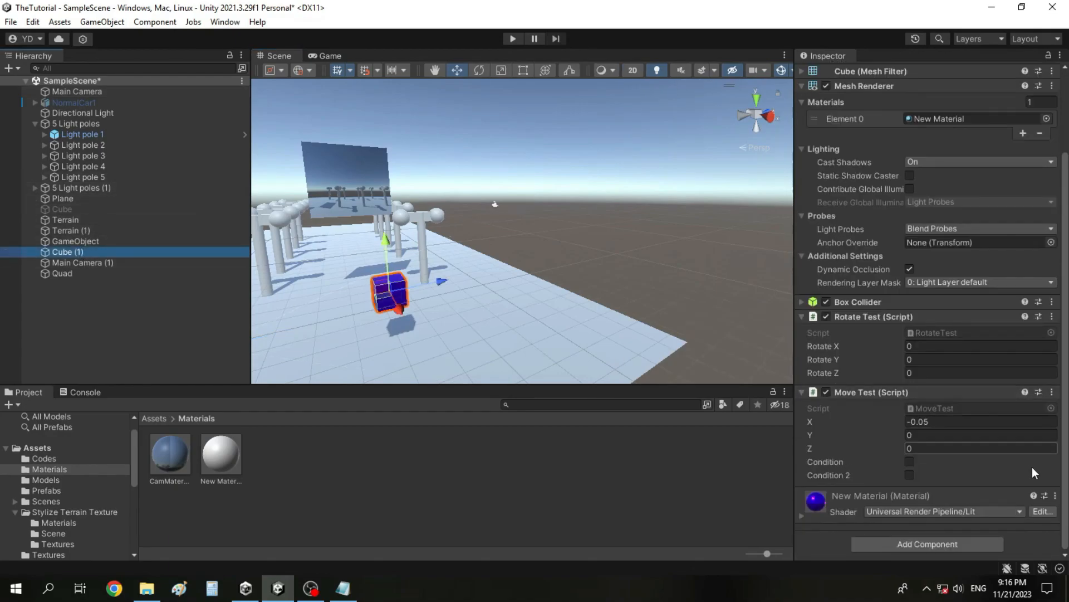
left_click(910, 461)
left_click(337, 54)
left_click(300, 55)
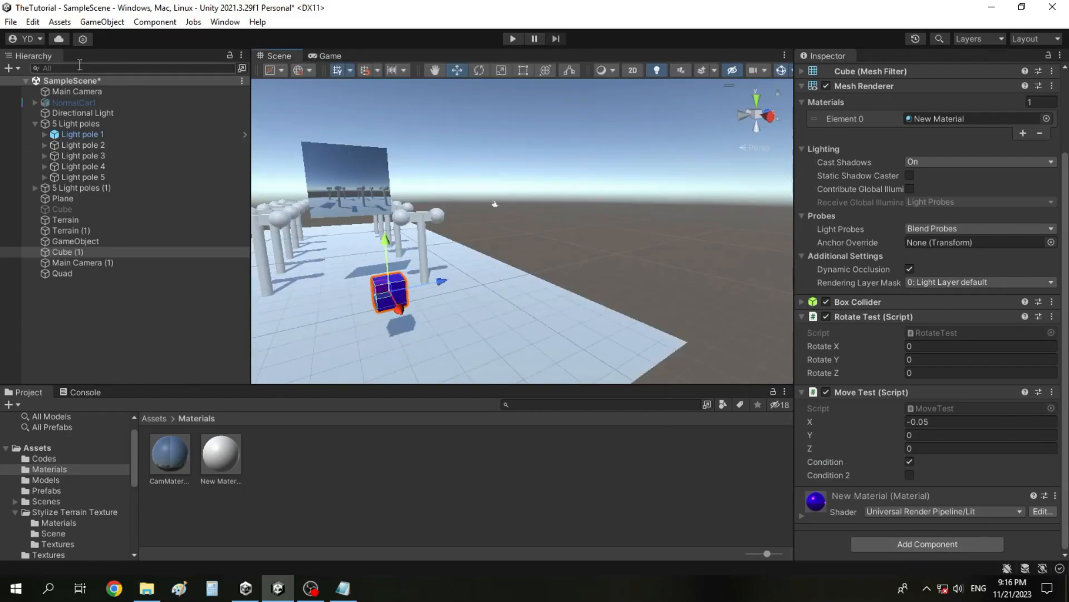
left_click(11, 22)
left_click(31, 86)
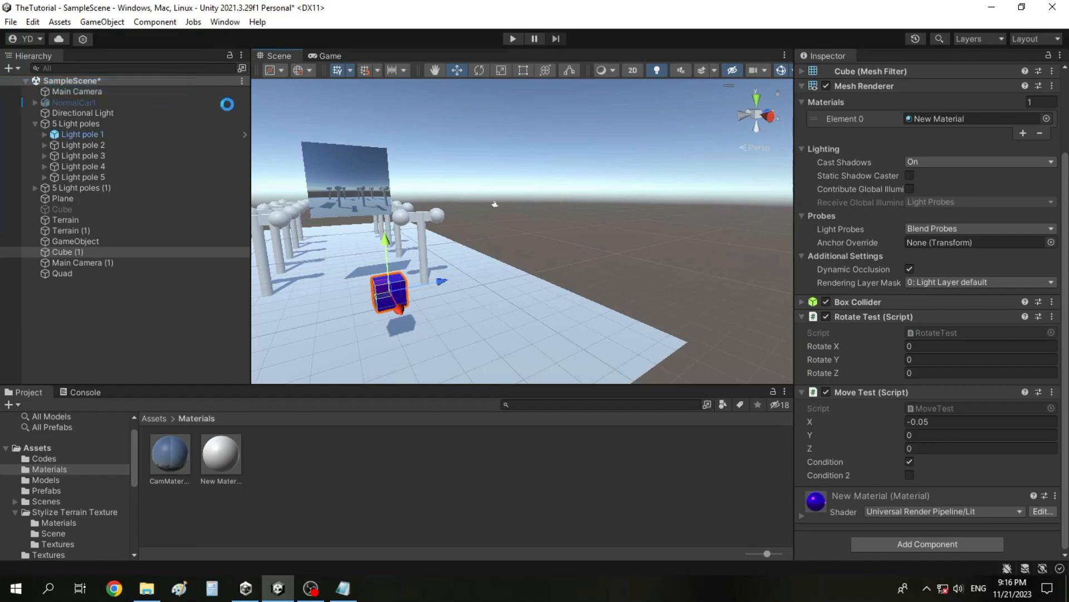
Play the scene in a maximized Game view to test the moving cube and Quad screen, stop it and restore the layout.
left_click(320, 57)
left_click(786, 55)
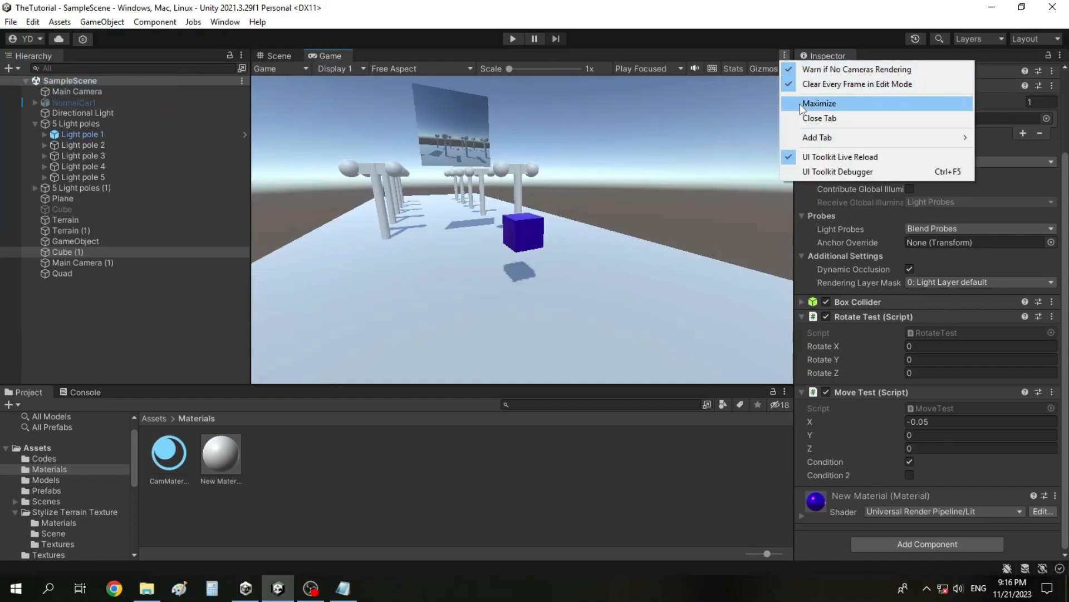
left_click(801, 104)
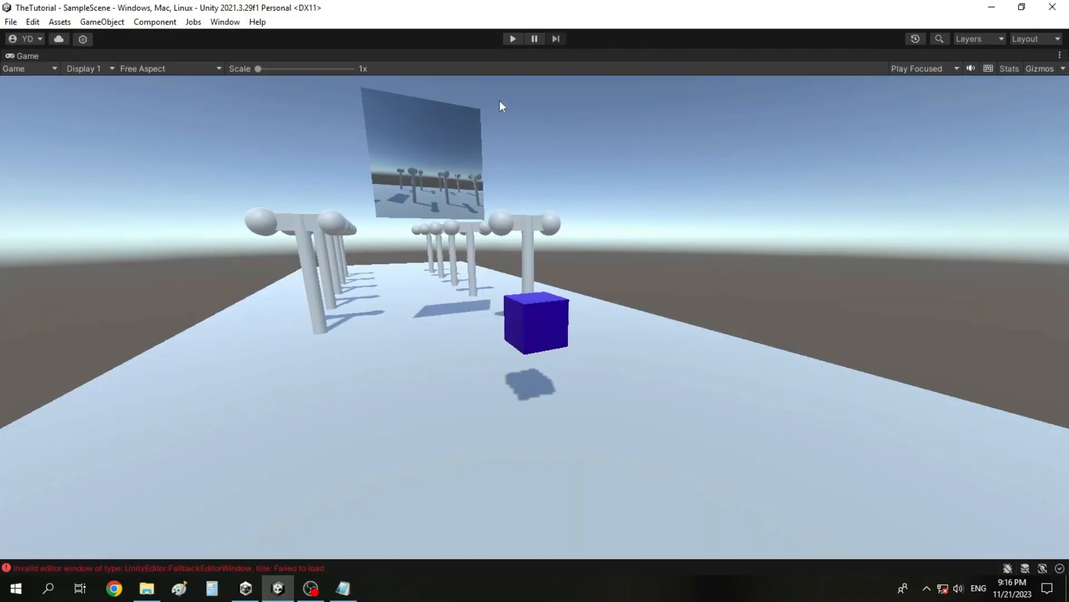
left_click(511, 40)
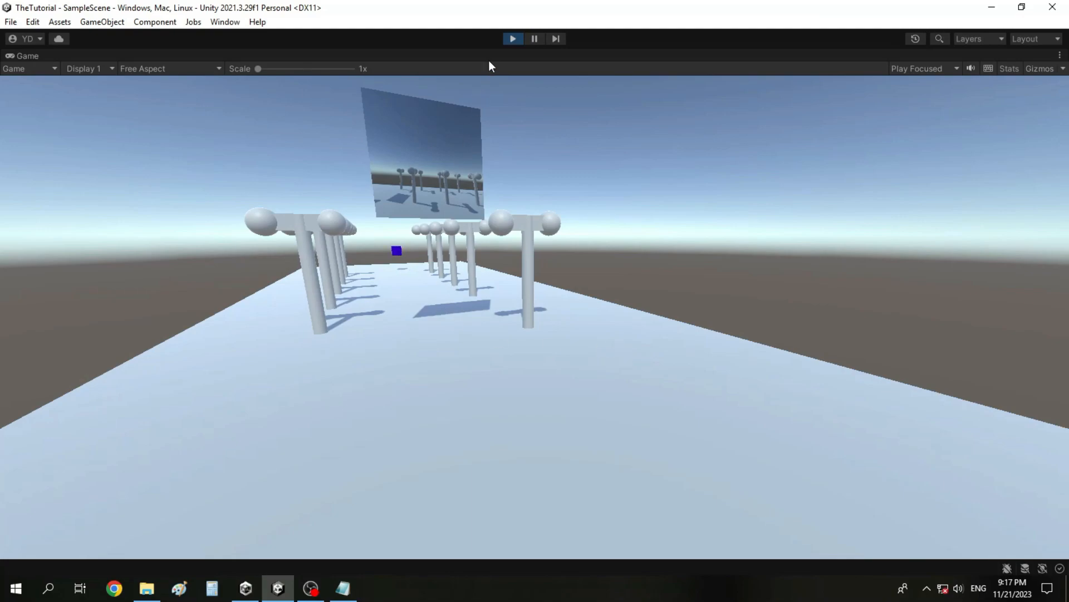
left_click(510, 39)
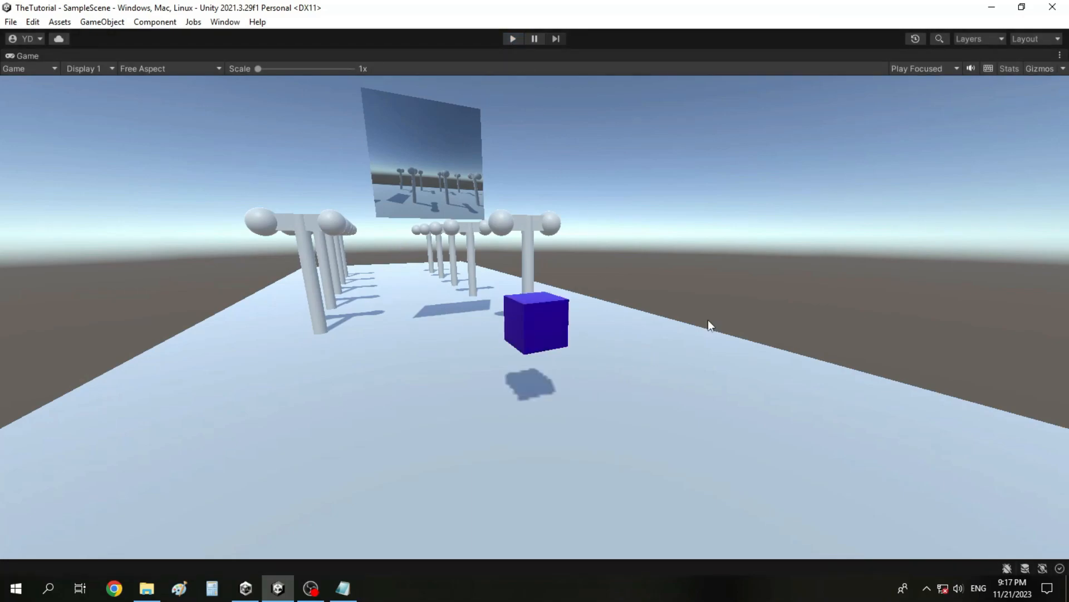
left_click(1060, 55)
left_click(1005, 103)
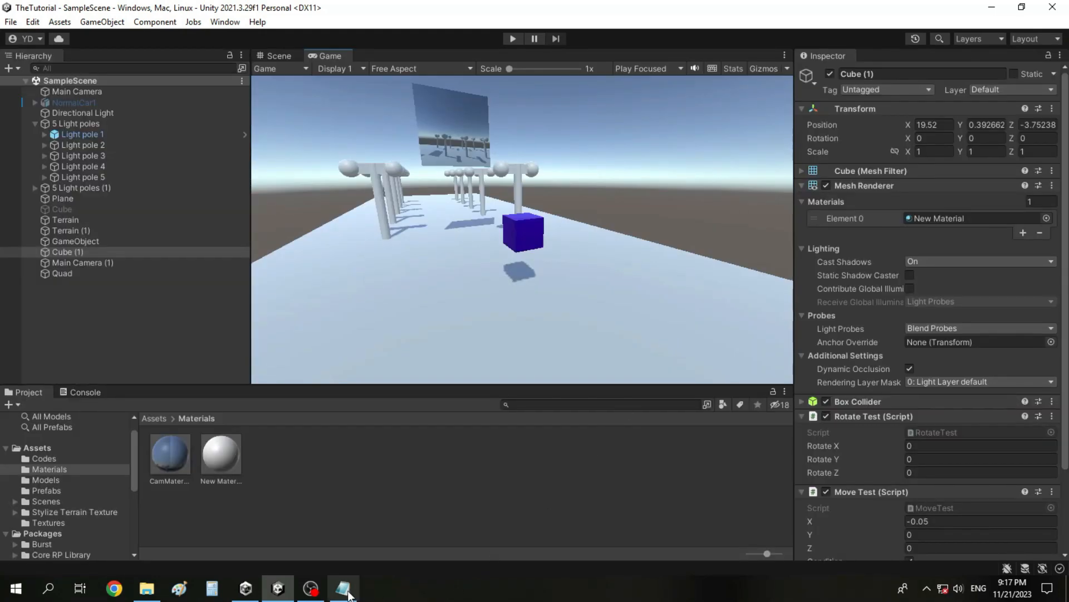
Bring up the SimpleCar.txt lesson list in Notepad to look at it, and minimize it again.
mouse_move(346, 590)
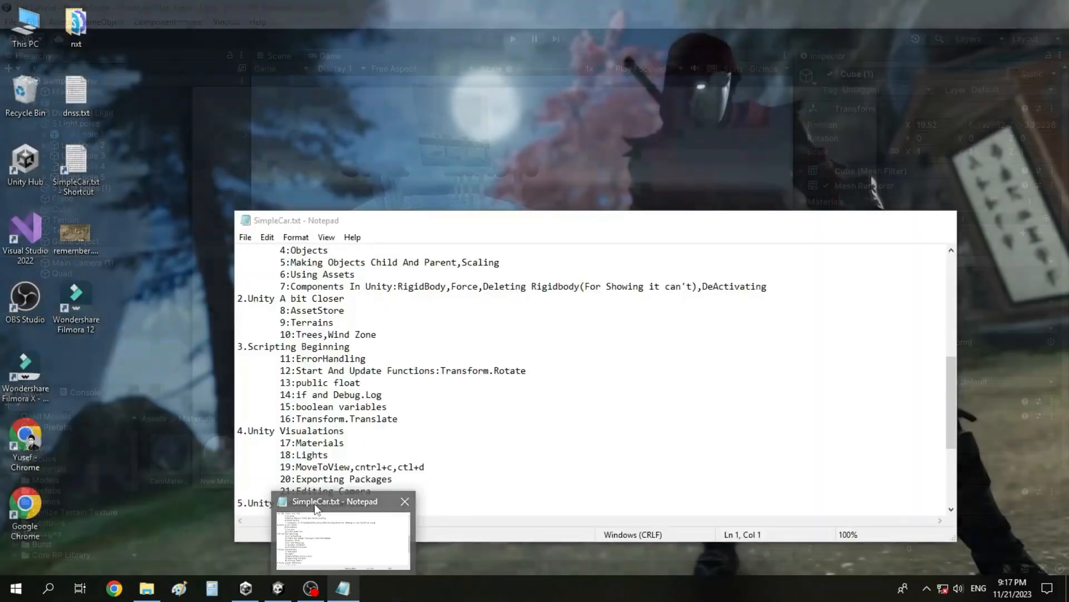
left_click(344, 538)
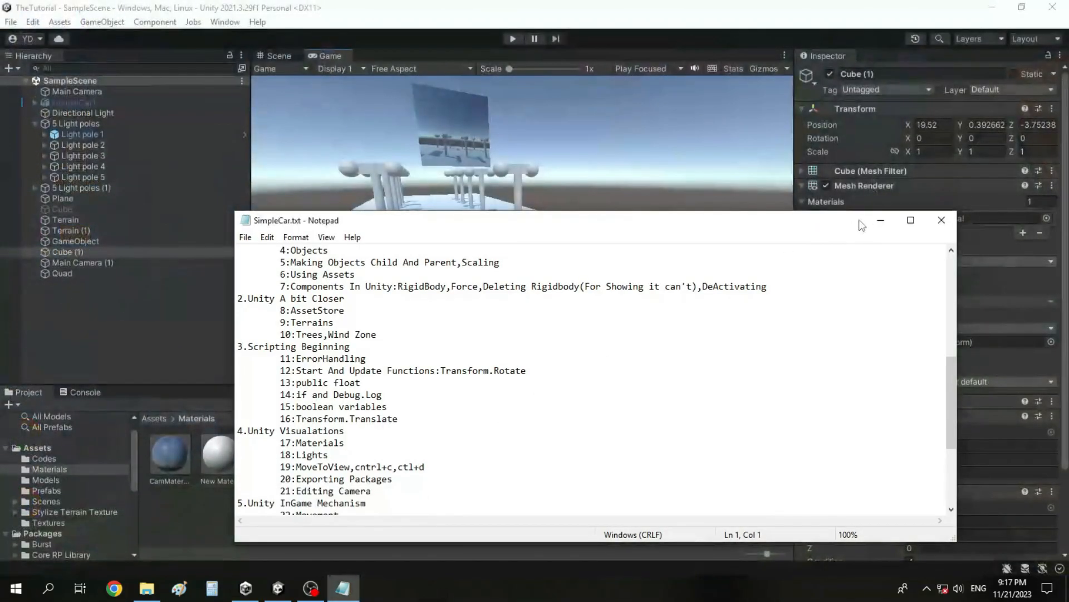
left_click(880, 220)
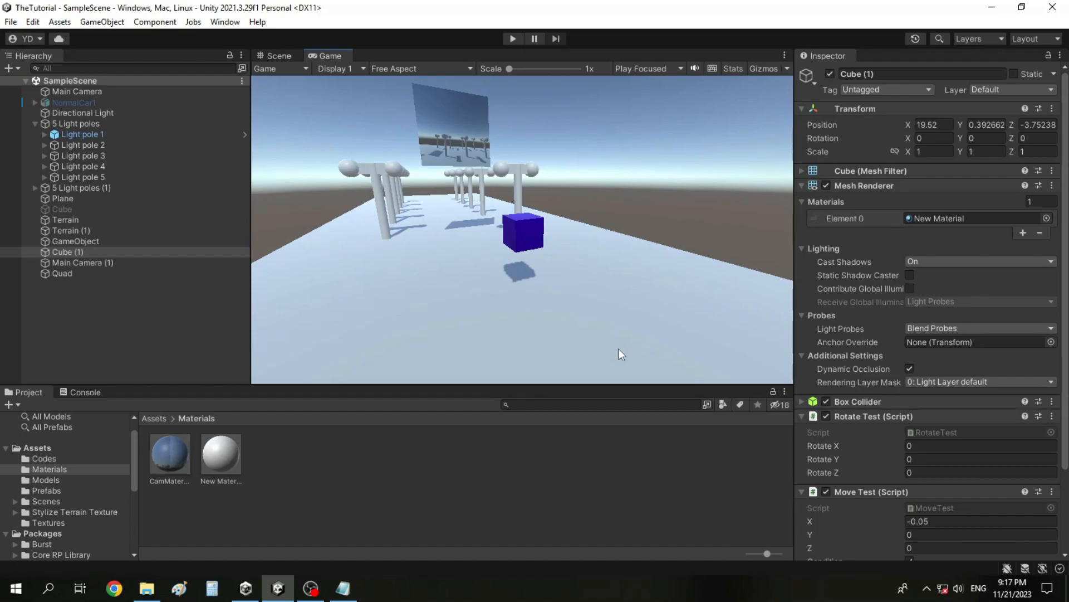
Set the size of the CamTexture render texture in the Assets Textures folder to 32 x 32.
left_click(147, 418)
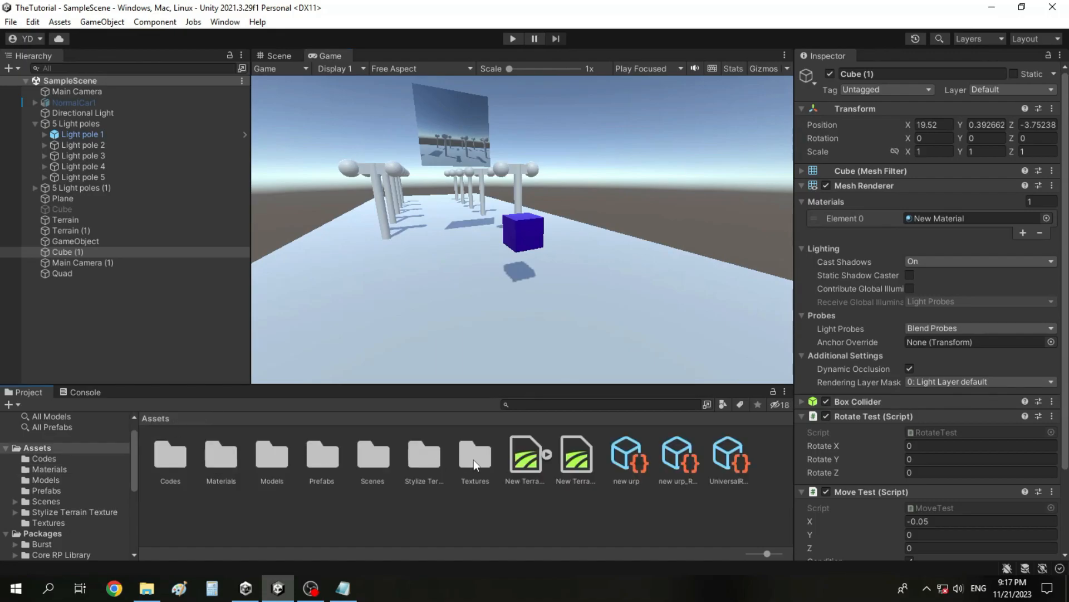
double_click(402, 466)
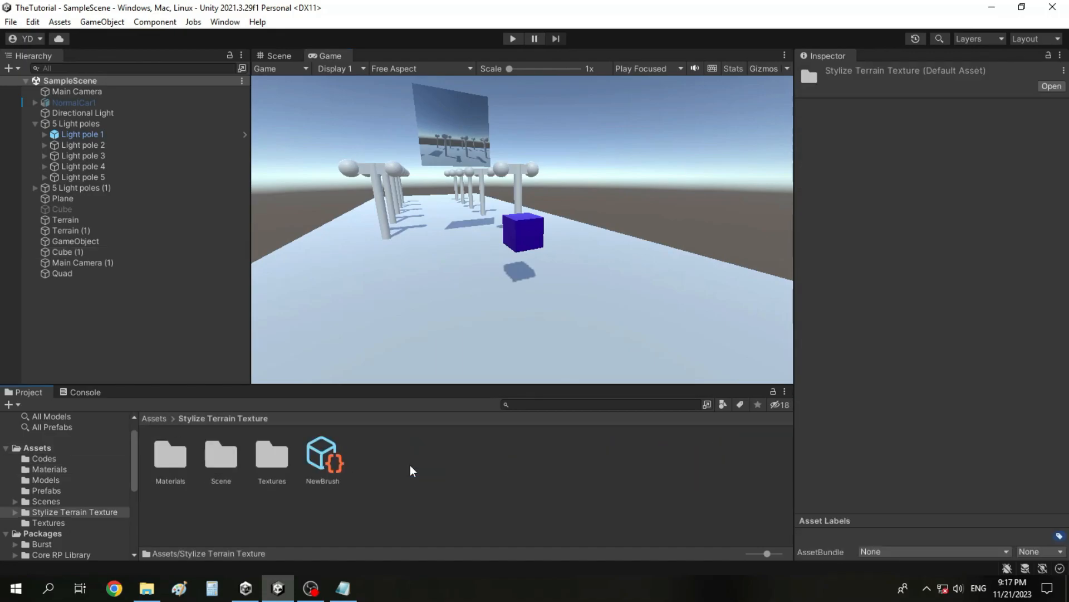
left_click(154, 418)
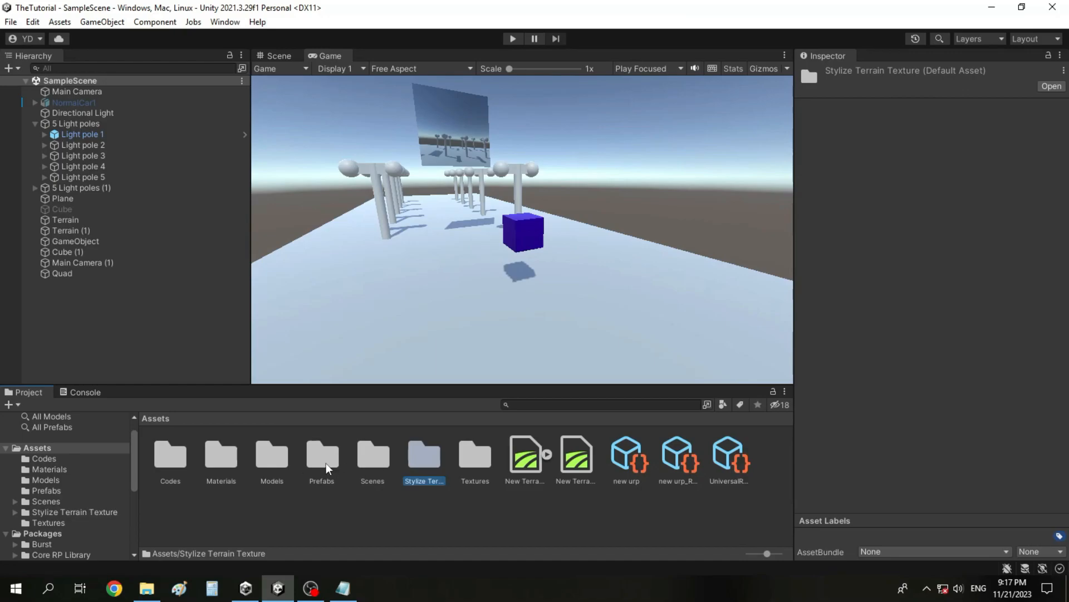
double_click(460, 475)
left_click(159, 474)
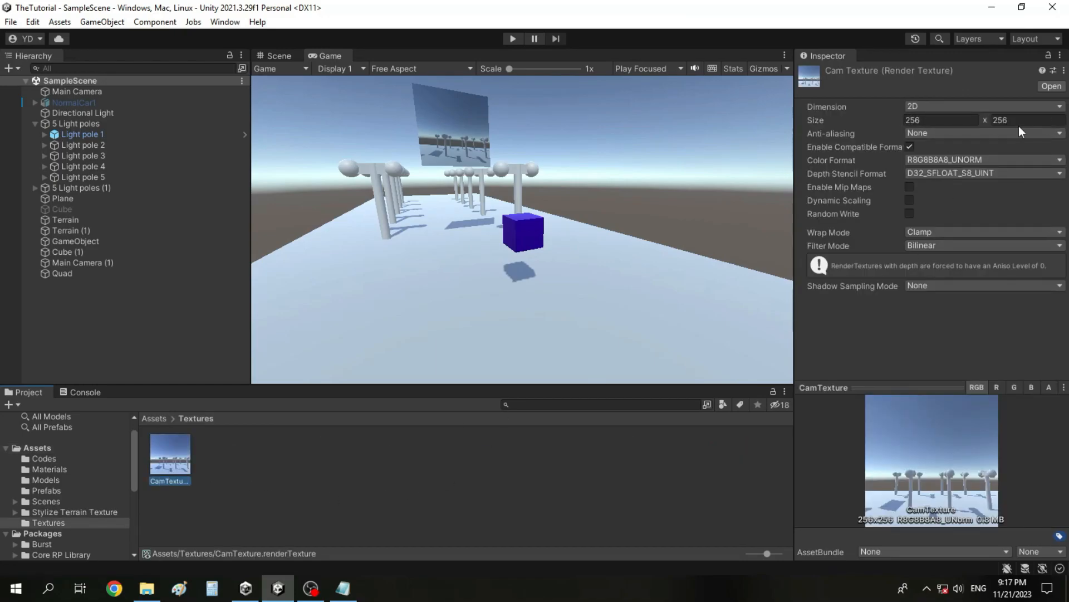
left_click(967, 120)
type("32")
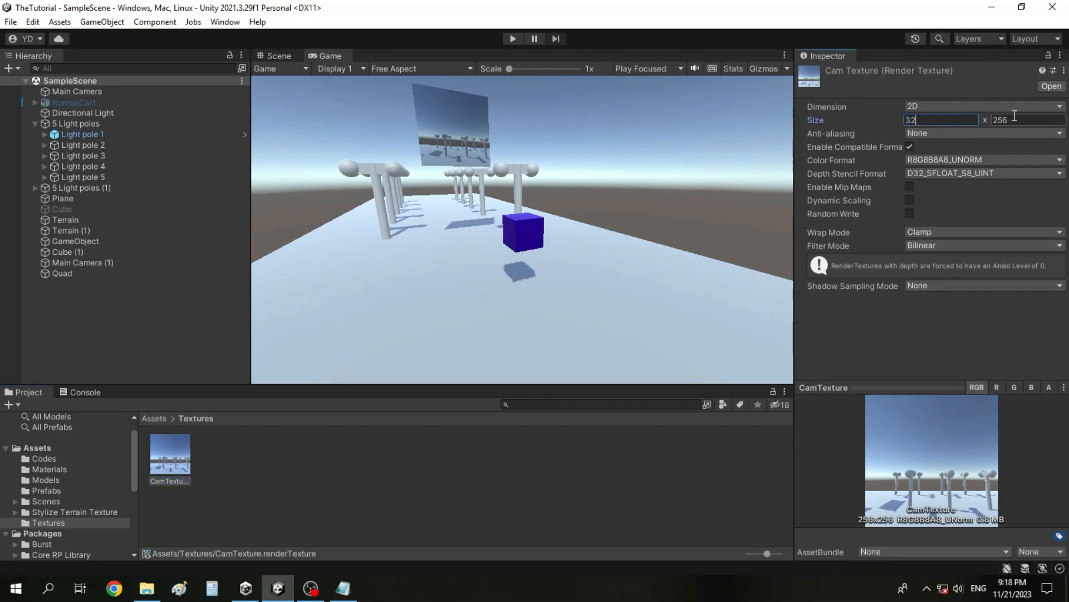
left_click(1032, 115)
type("32")
left_click(269, 477)
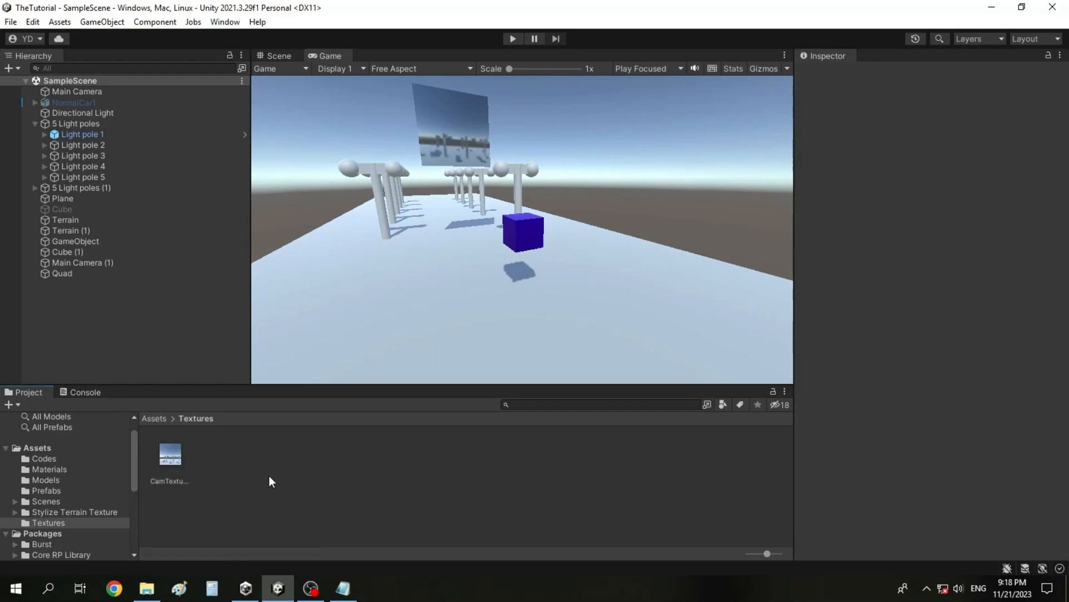
Reselect CamTexture, then maximize the Game view and enlarge it to 2.2x to examine the image on the Quad.
left_click(164, 451)
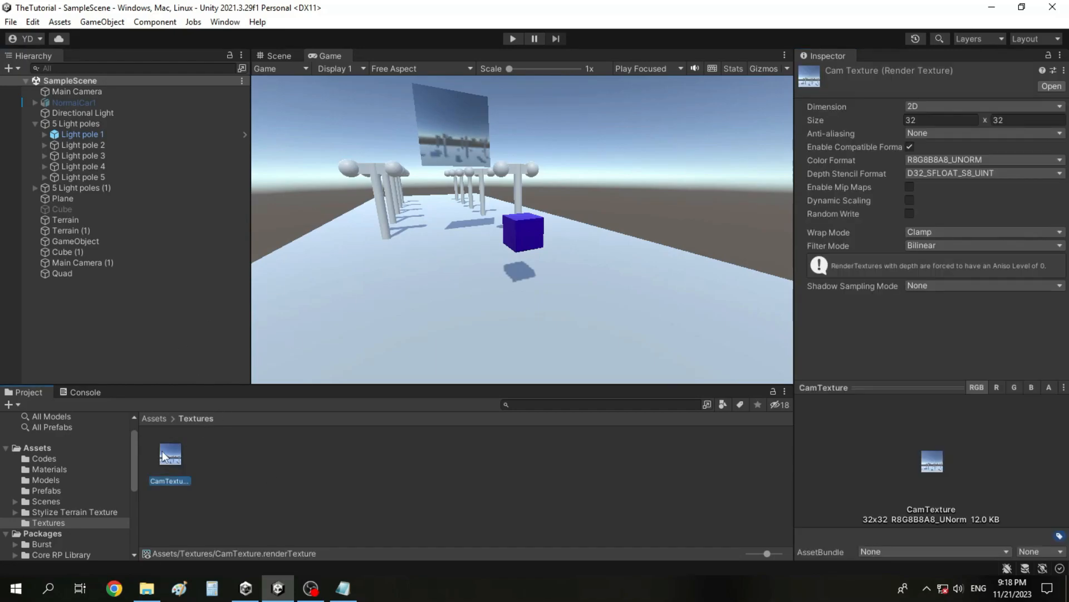
left_click(938, 120)
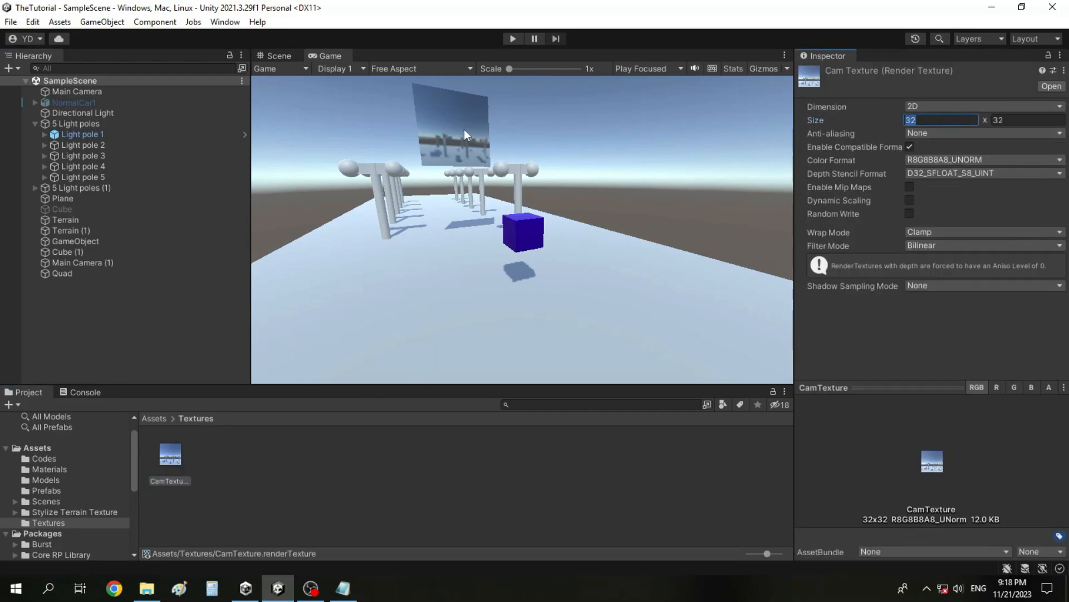
left_click(788, 55)
left_click(804, 101)
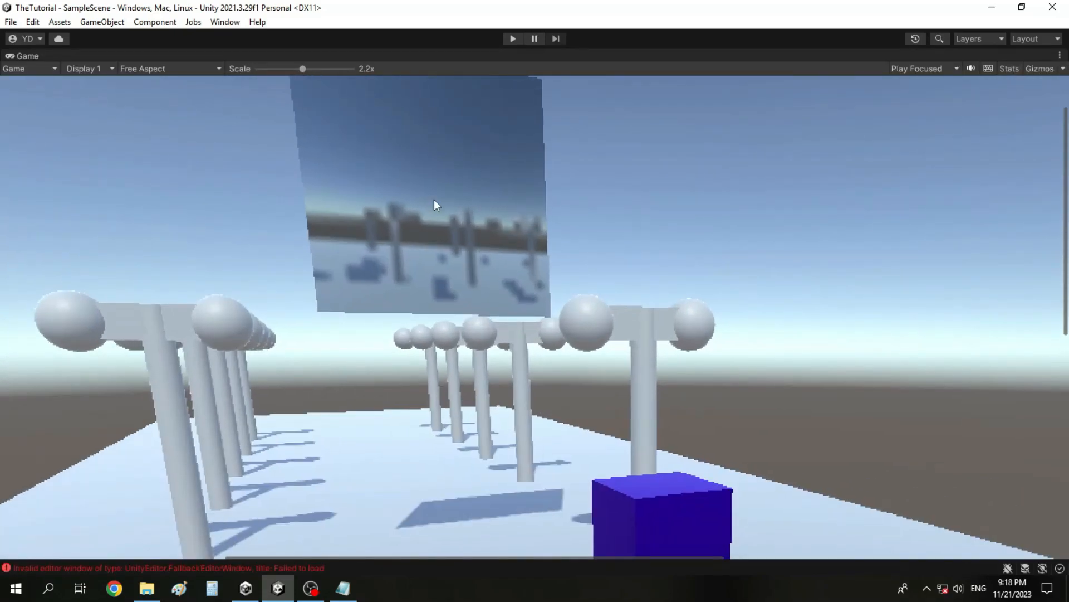
Return the Game view scale to 1x, restore the editor layout from the maximized view, and switch to the Scene view.
scroll(433, 200, "down", 1)
scroll(435, 201, "down", 1)
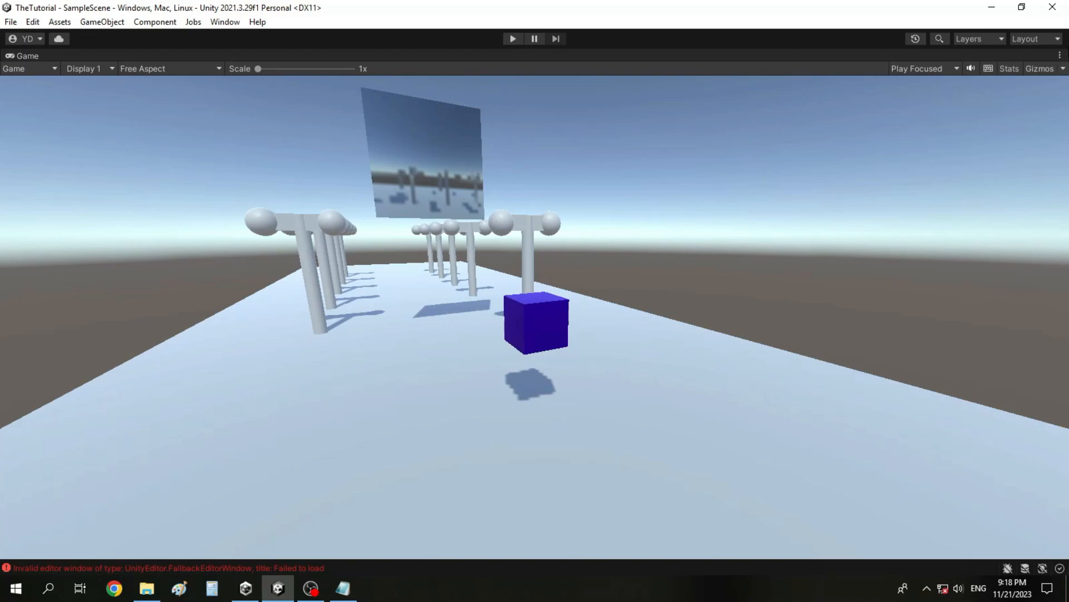
left_click(1059, 56)
left_click(992, 97)
left_click(279, 66)
left_click(276, 53)
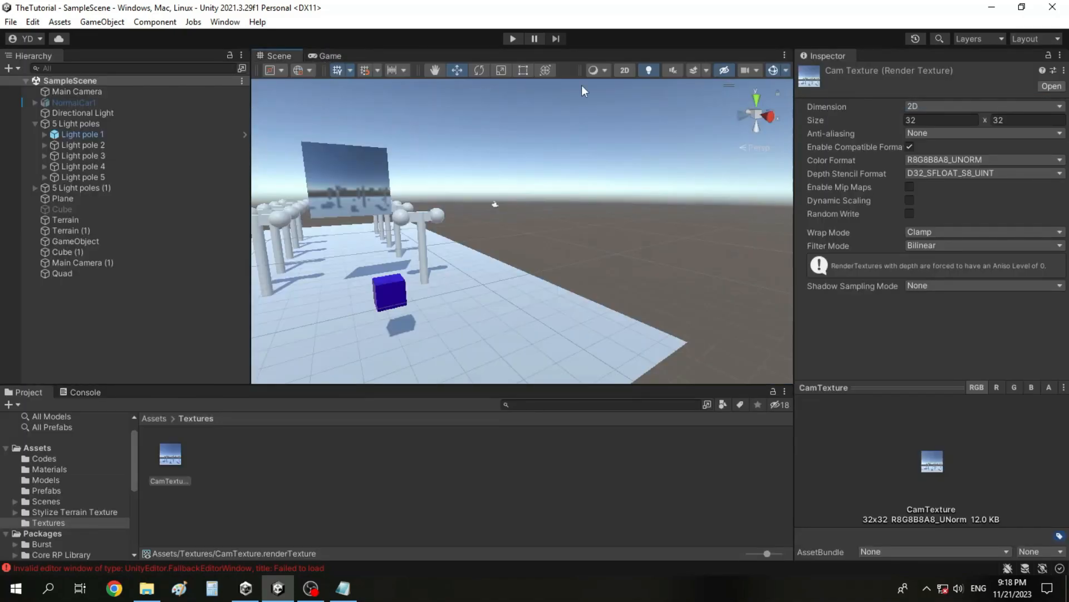
Maximize the Scene view to examine the Quad's image up close from the front, and restore the layout.
left_click(784, 55)
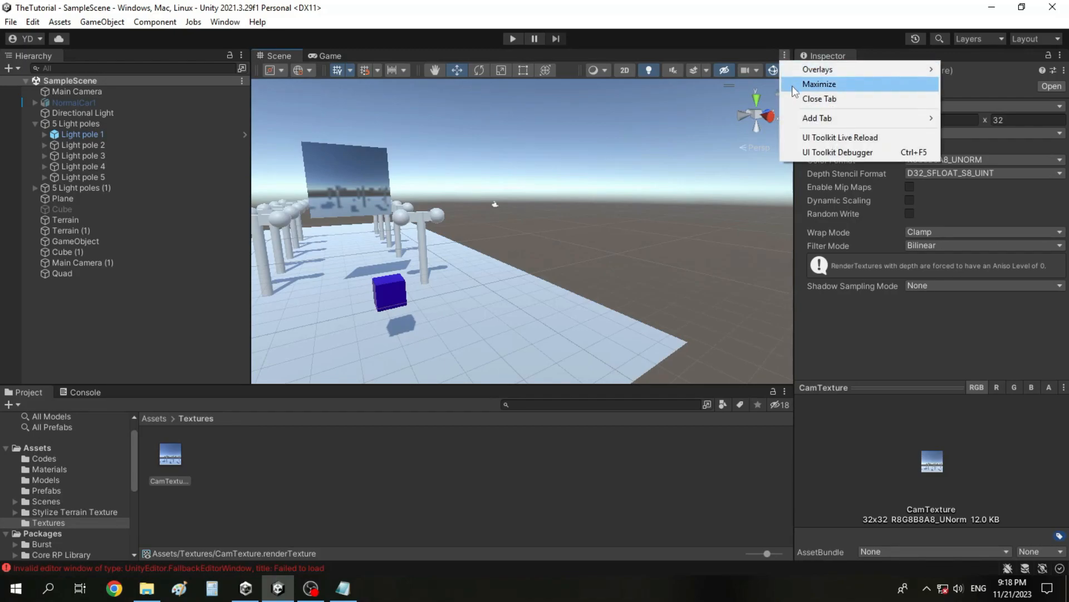
left_click(793, 84)
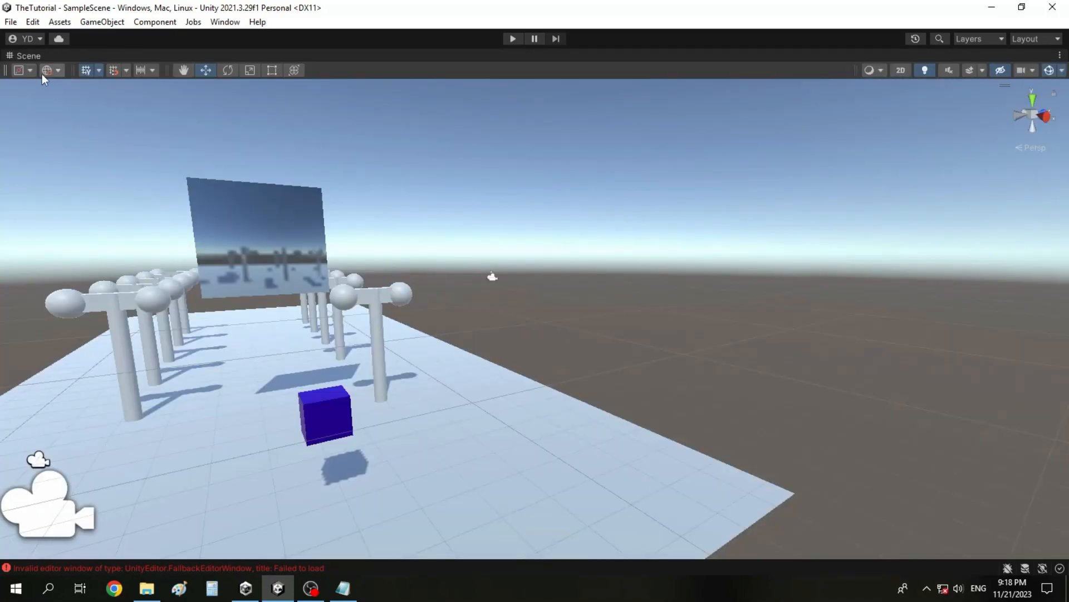
left_click(185, 70)
left_click_drag(271, 261, 402, 253)
scroll(308, 257, "up", 10)
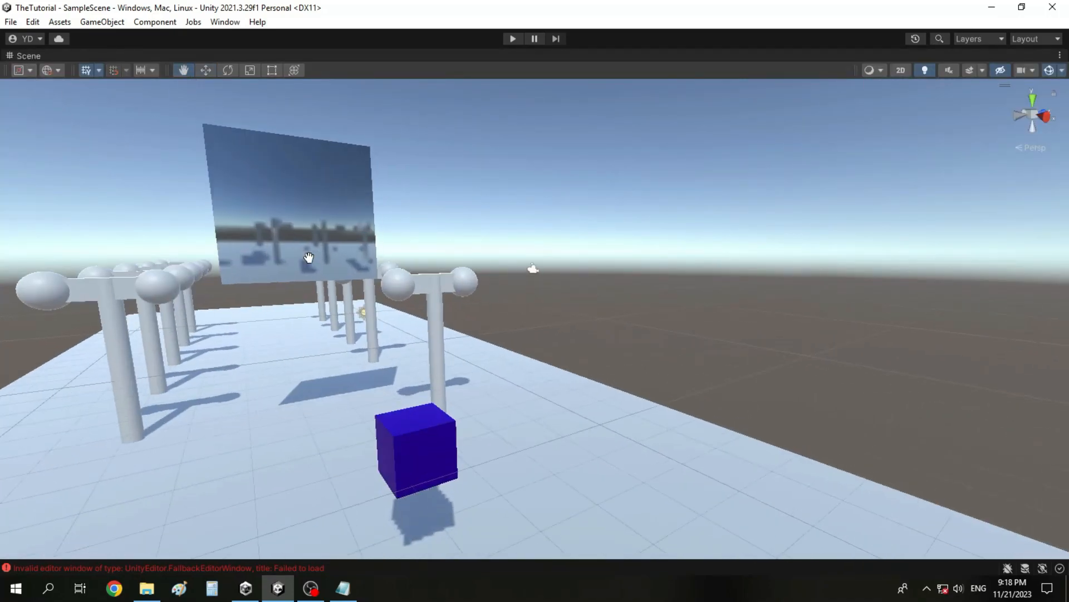
right_click_drag(483, 265, 403, 196)
scroll(418, 319, "up", 5)
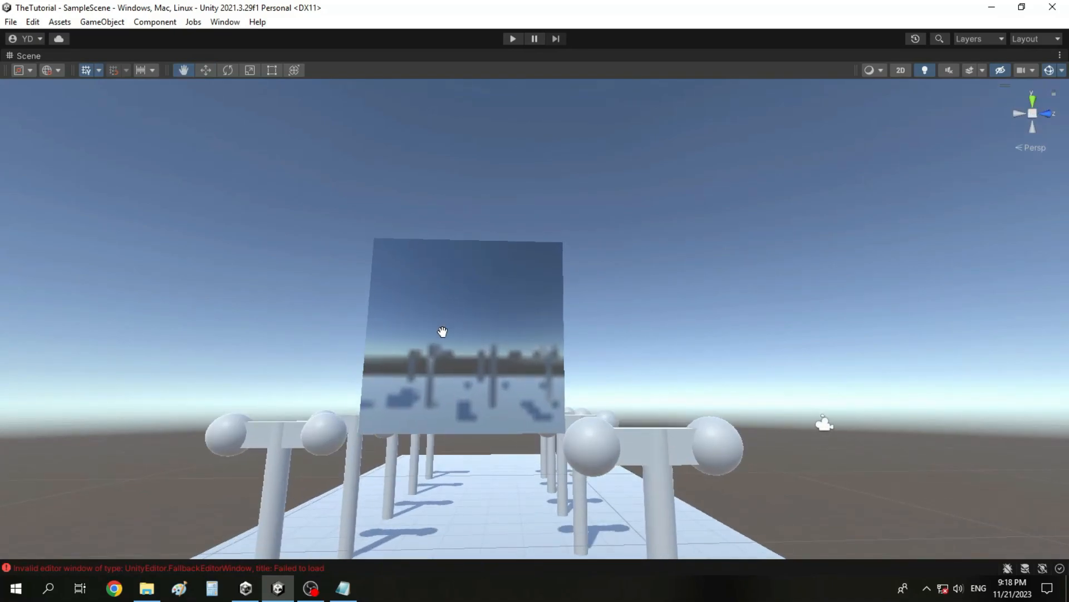
right_click_drag(440, 329, 452, 352)
left_click(1060, 56)
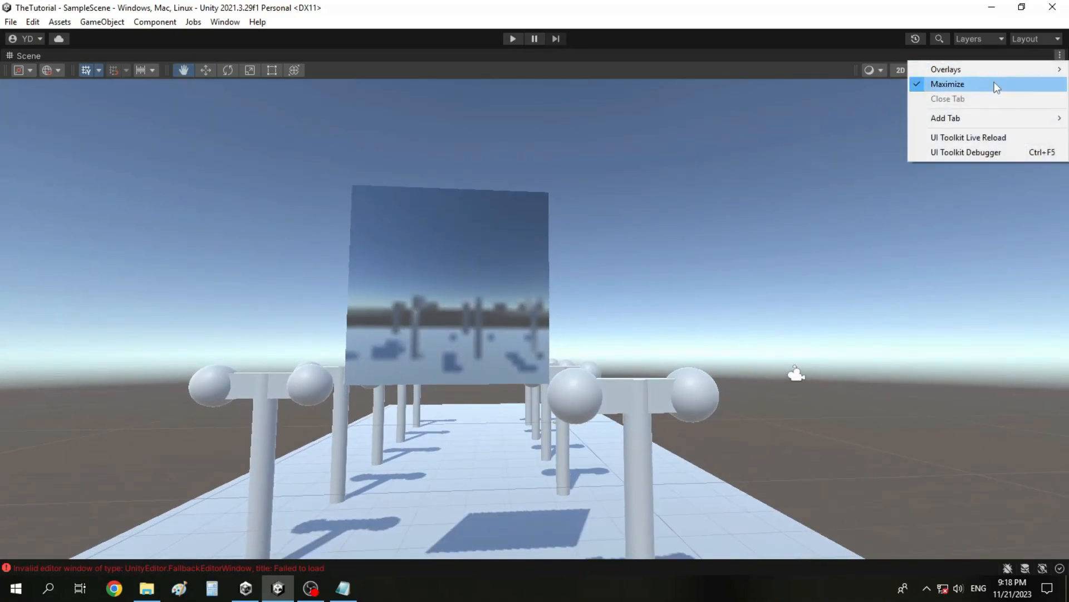
left_click(995, 84)
Set the size of the CamTexture render texture to 1024 x 1024.
left_click(942, 115)
type("1024")
key("Tab")
type("1024")
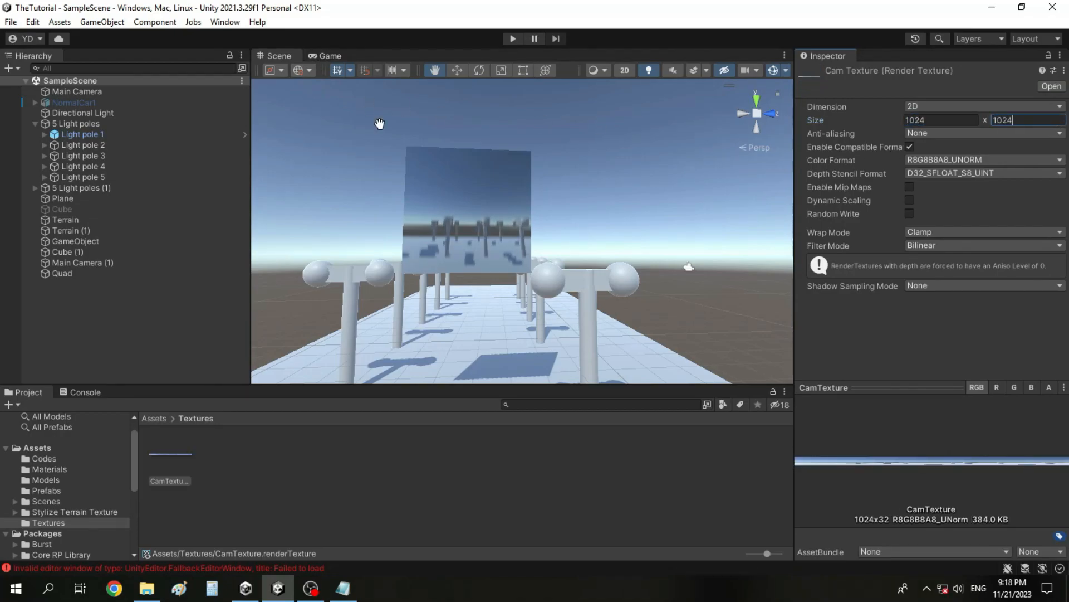
left_click(967, 120)
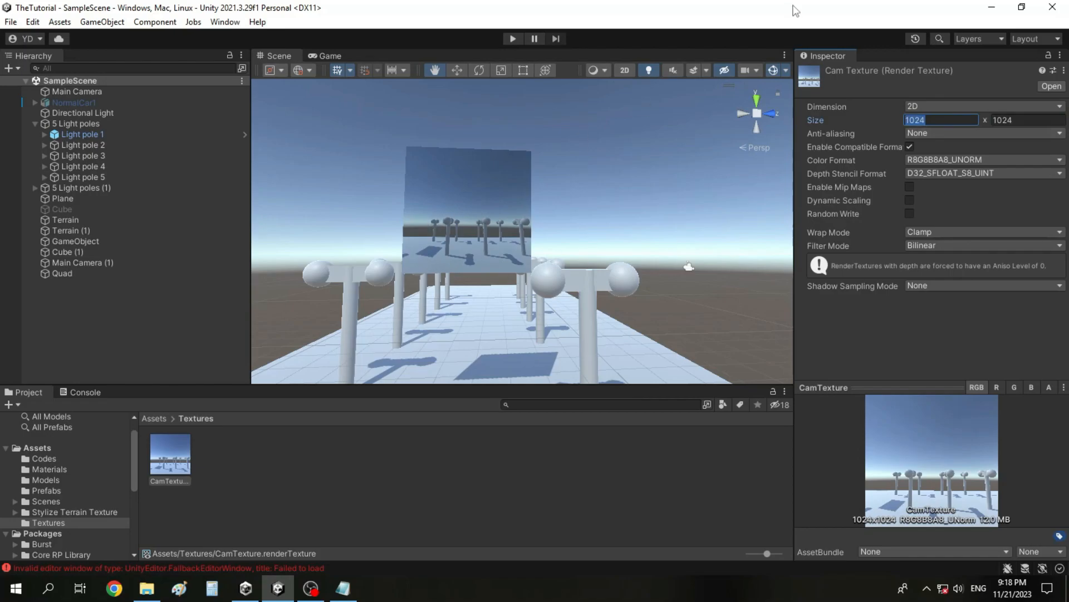
Inspect the Quad's image at the 1024 x 1024 texture size in a maximized Scene view, and restore the layout.
left_click(785, 55)
left_click(820, 83)
scroll(411, 345, "up", 5)
scroll(411, 345, "up", 2)
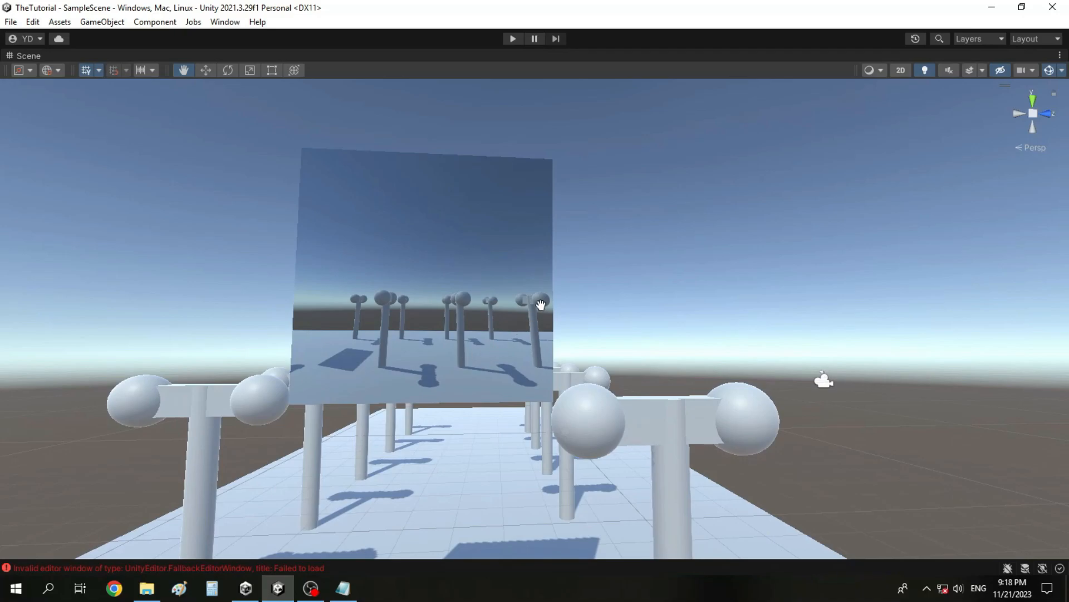
left_click(1060, 55)
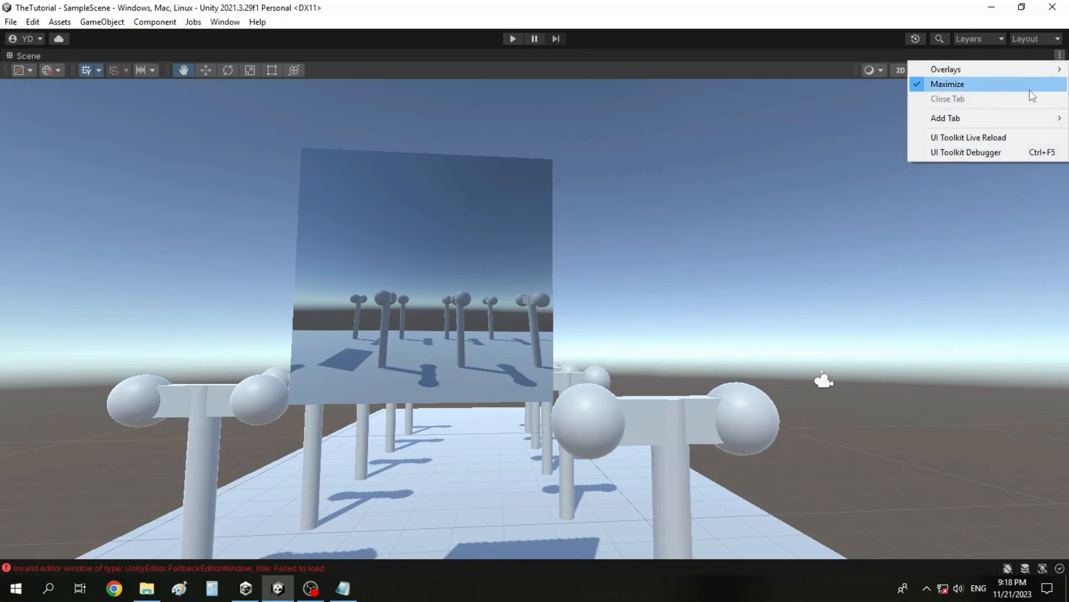
left_click(1029, 89)
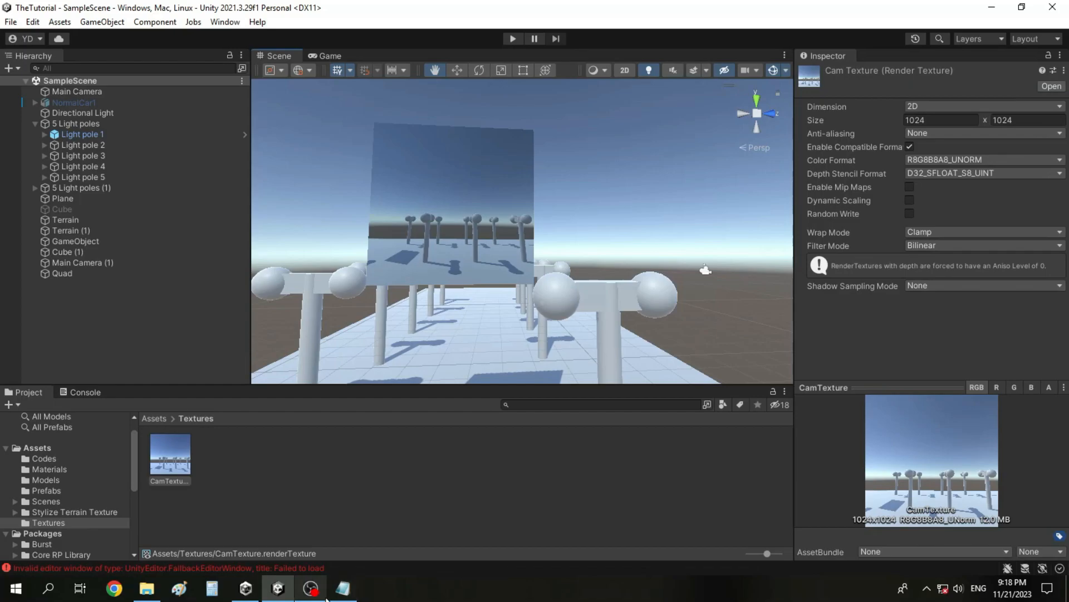